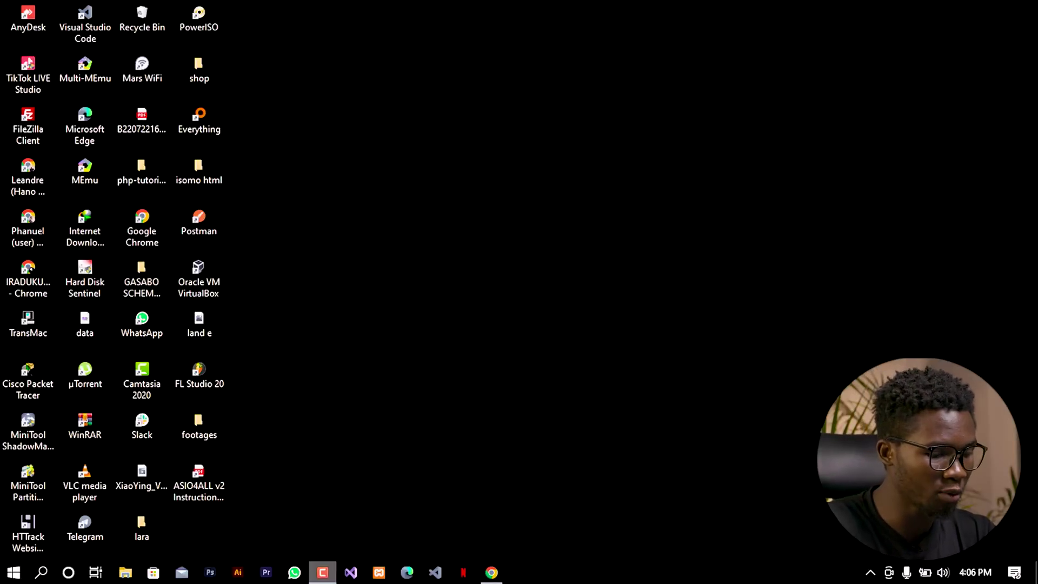
Search Google in Chrome for '4ddig repair'.
mouse_move(494, 577)
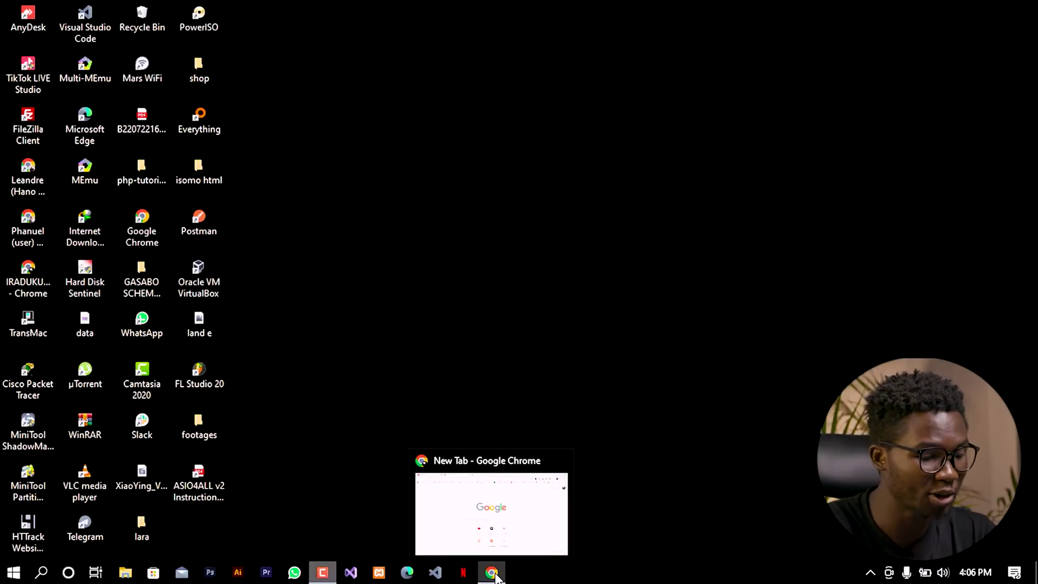
click(492, 573)
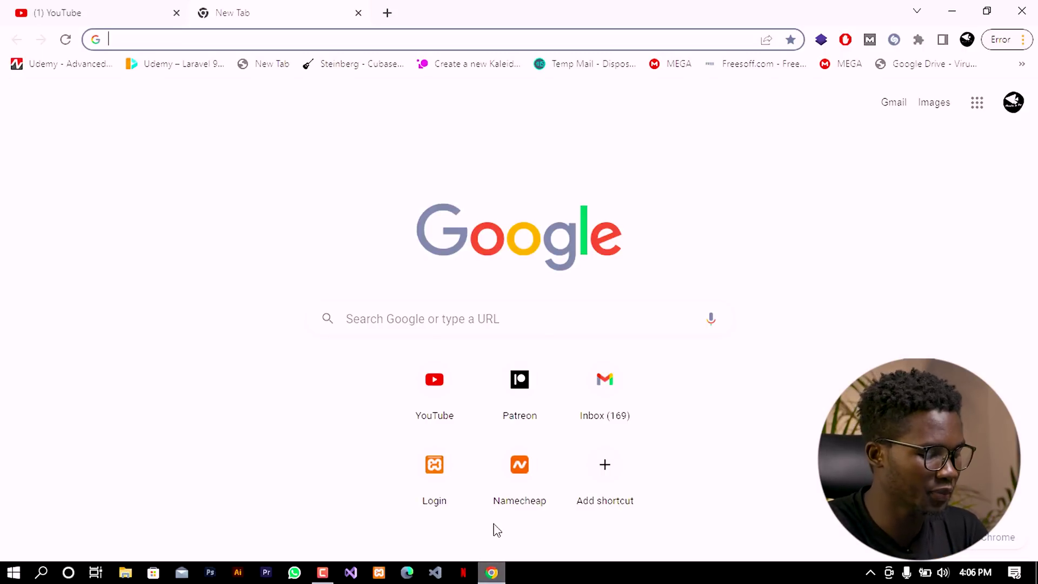
text(4ddgi)
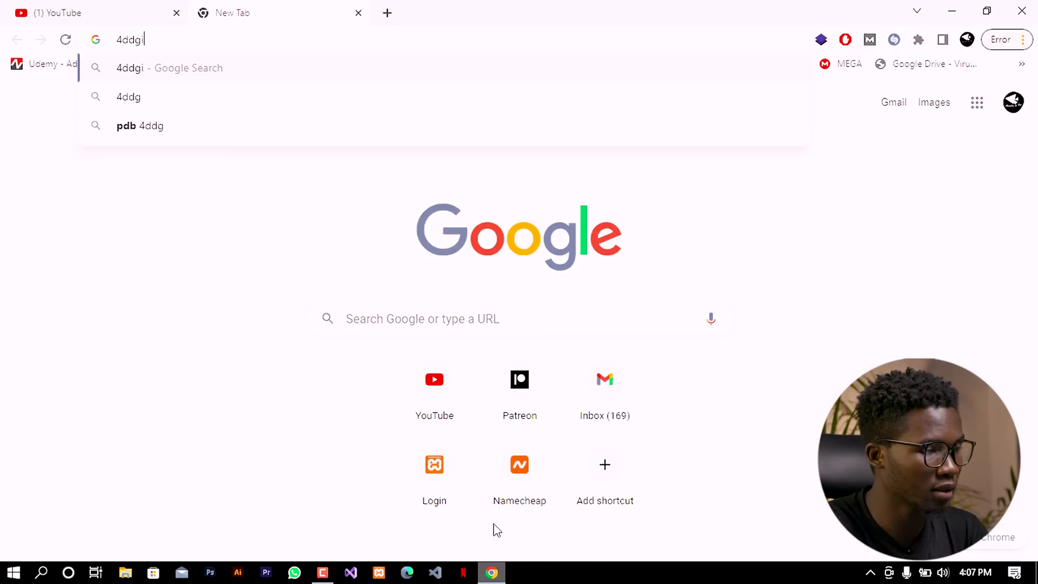
key(BackSpace)
key(BackSpace)
text(ig r)
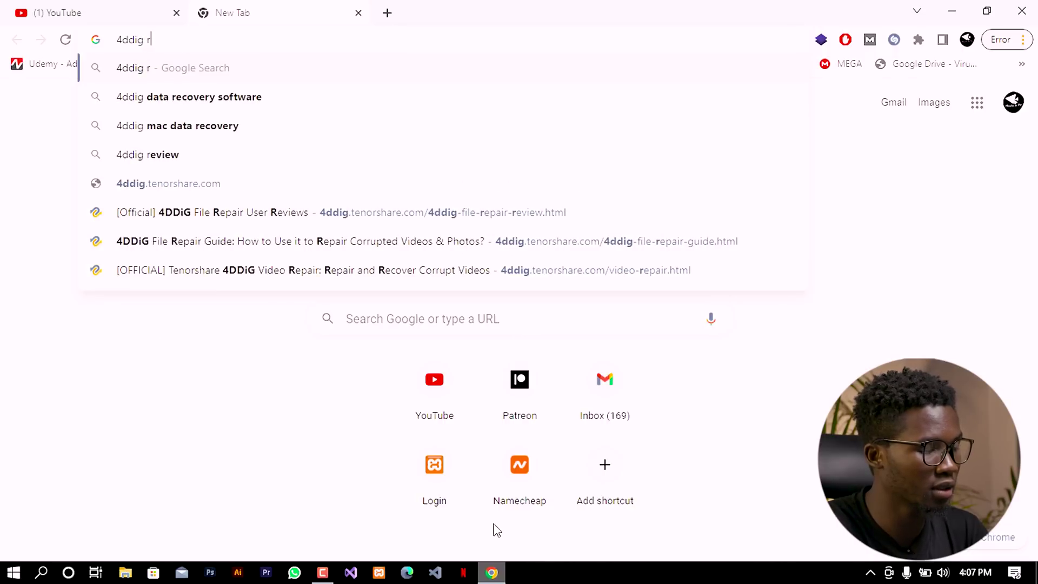
text(epair)
key(Return)
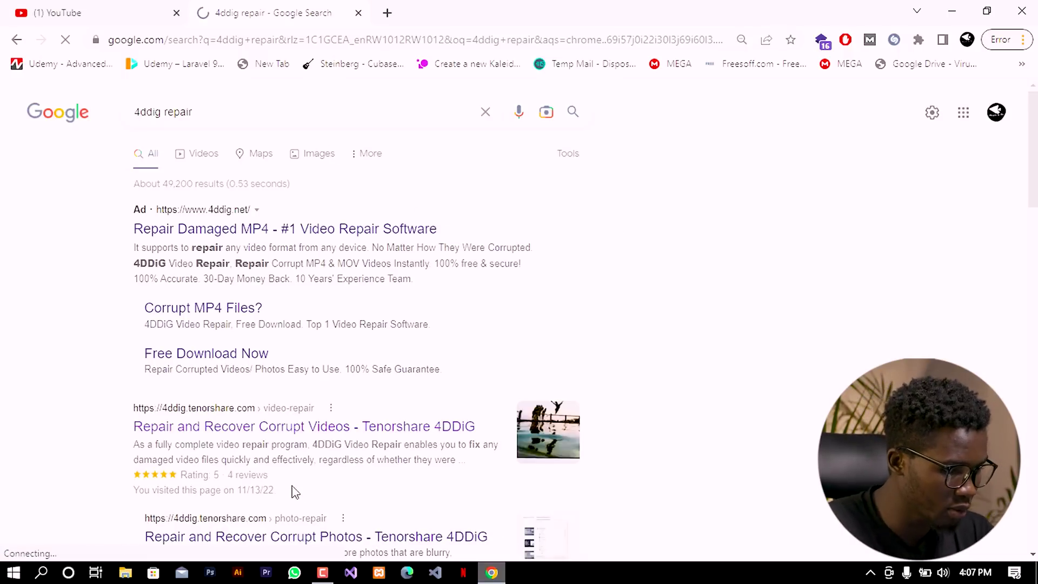
Open the Tenorshare 4DDiG corrupt video repair result from the search results.
scroll(297, 475, down, 2)
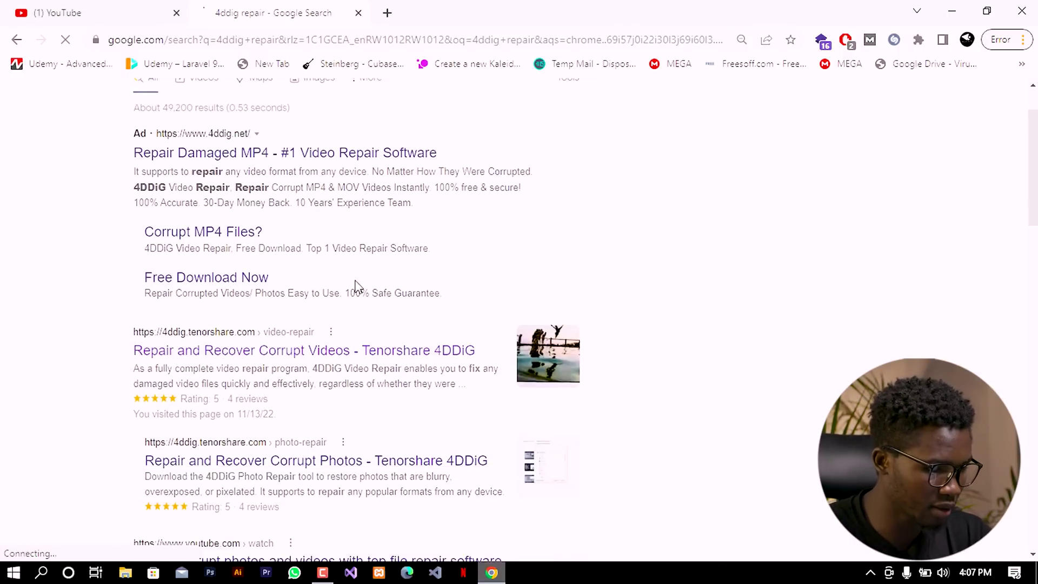
scroll(331, 364, down, 2)
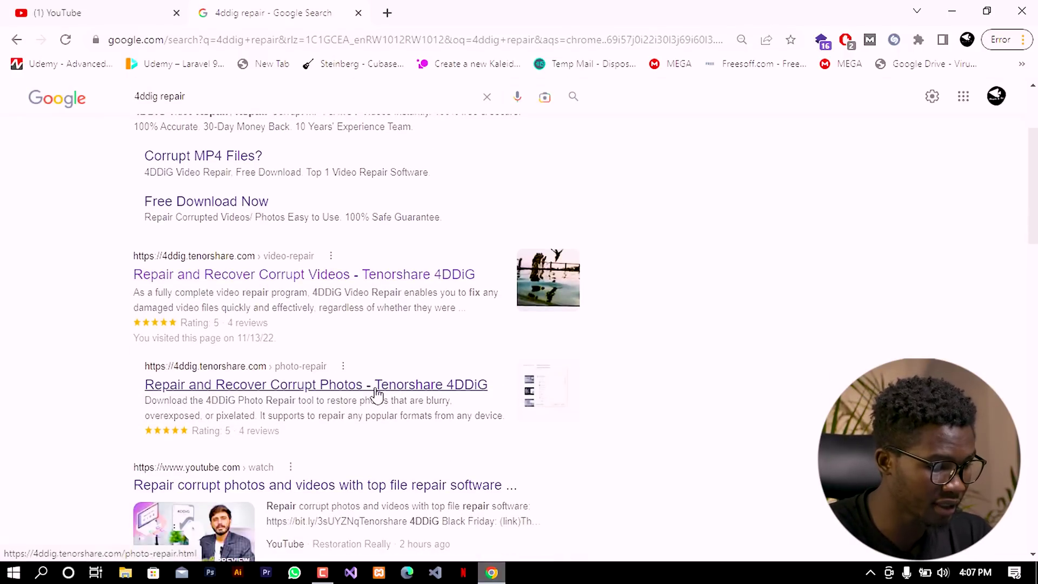
scroll(238, 261, up, 3)
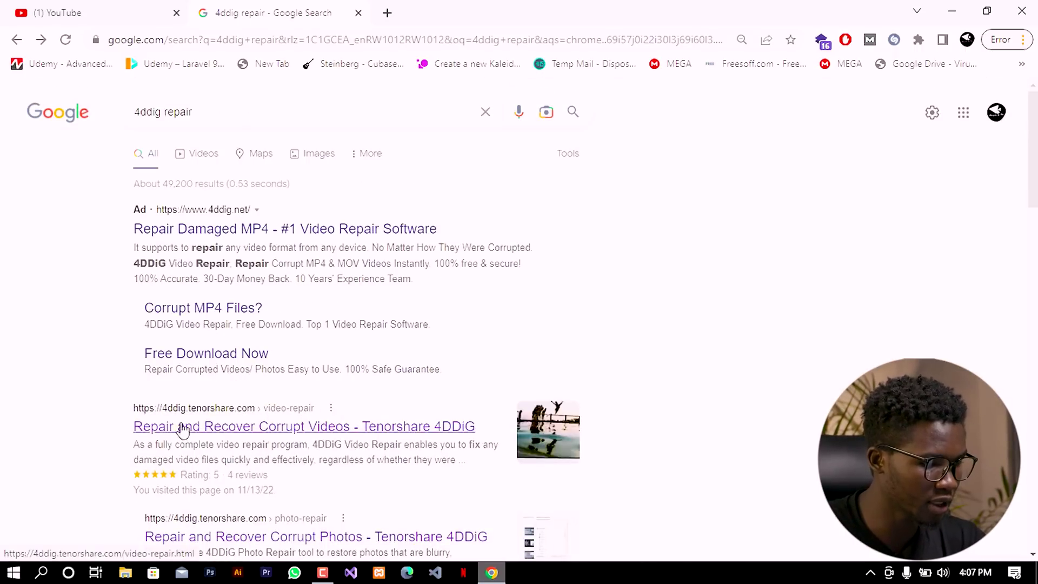
click(326, 429)
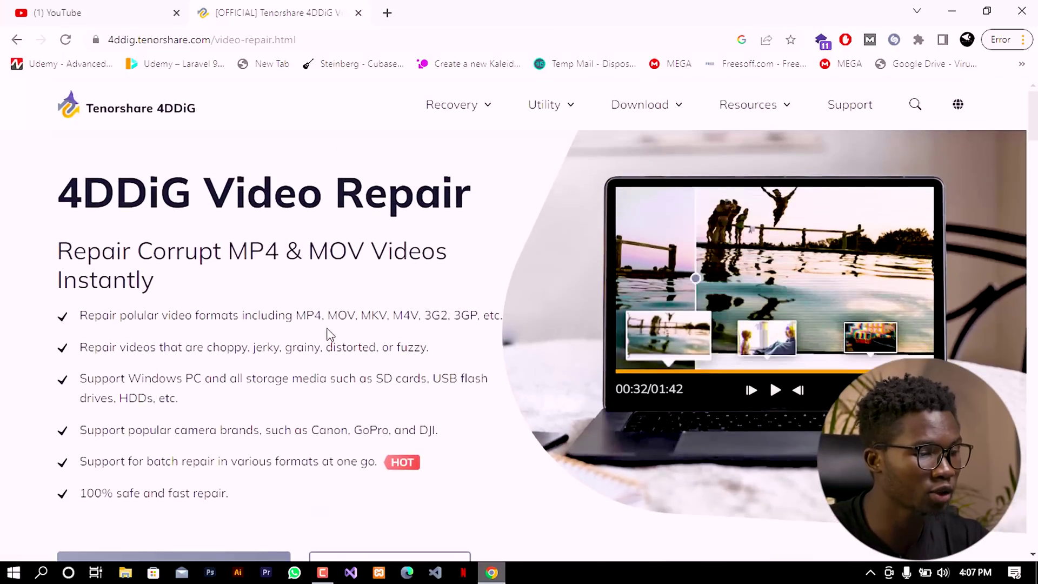
Read through the 4DDiG Video Repair page's features, formats and Download menu, returning to FREE DOWNLOAD.
scroll(423, 329, down, 5)
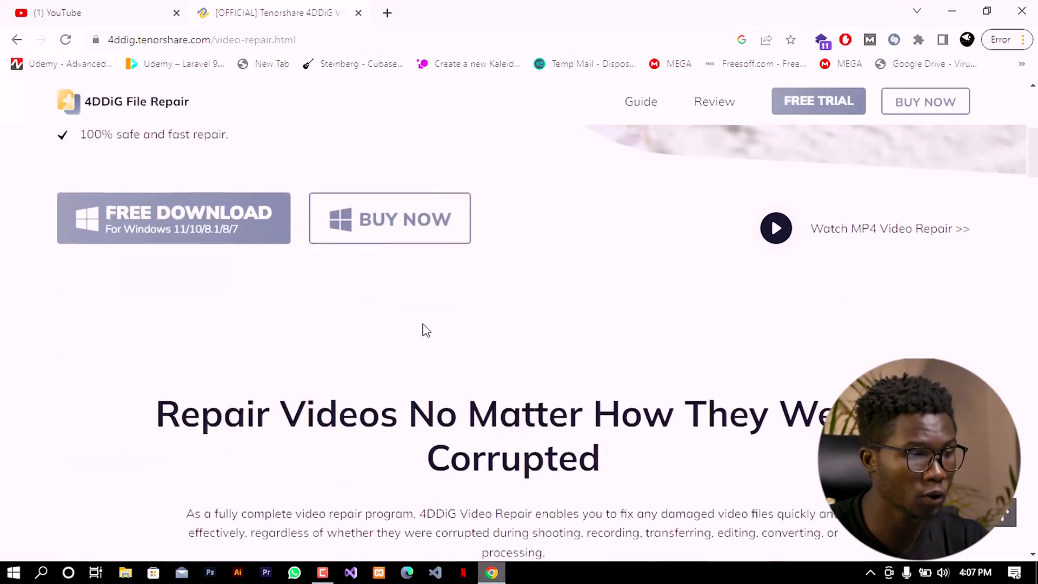
scroll(362, 317, up, 3)
scroll(255, 357, up, 3)
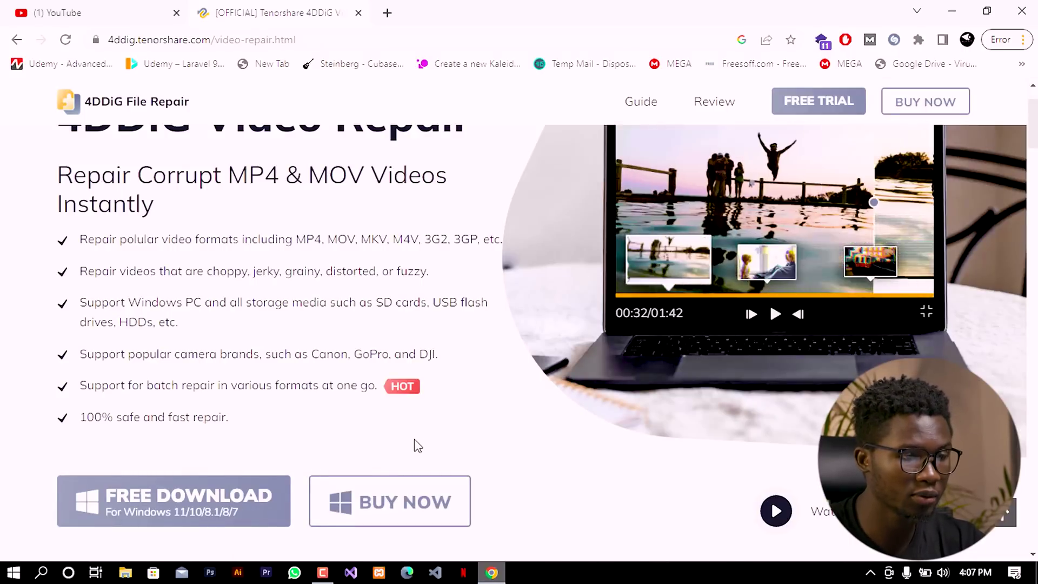
scroll(427, 433, down, 3)
scroll(346, 400, up, 4)
scroll(254, 384, down, 20)
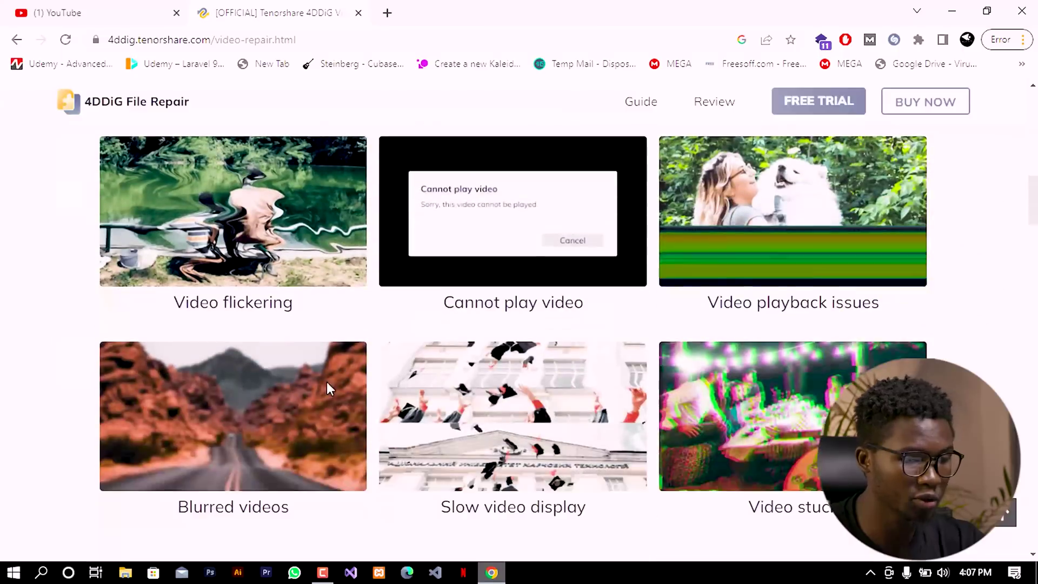
scroll(391, 403, down, 20)
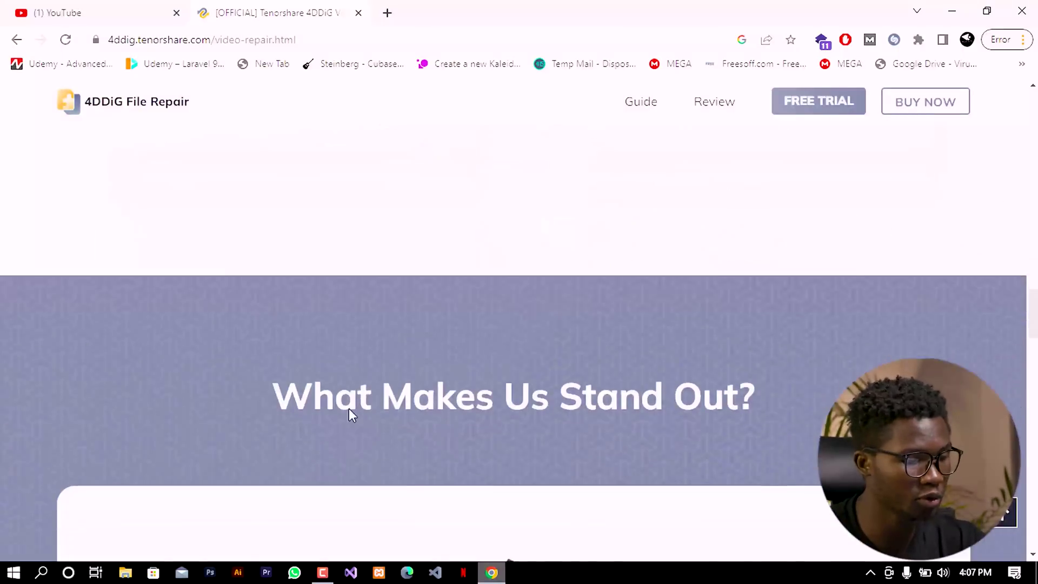
scroll(648, 386, up, 18)
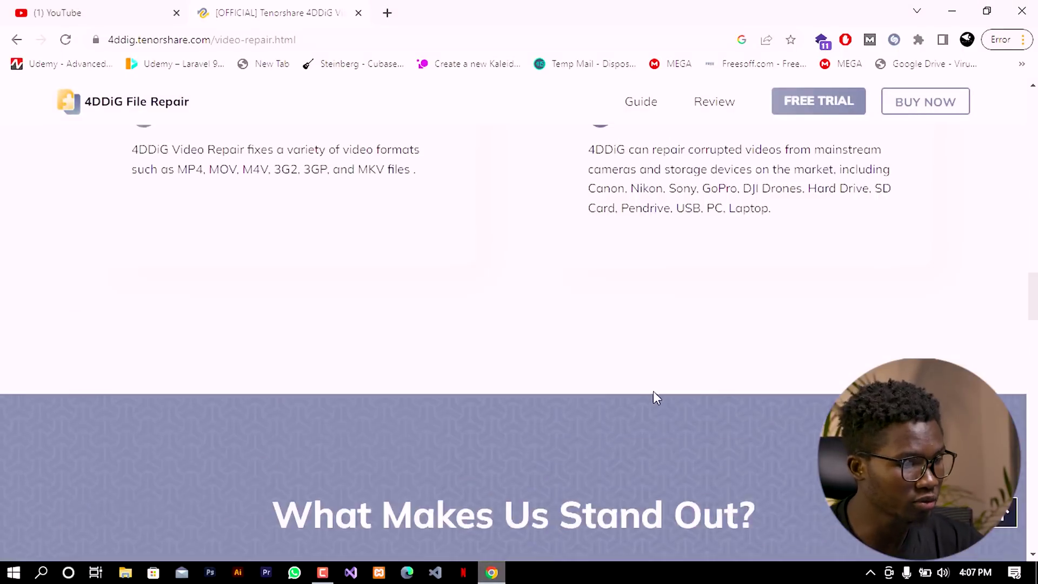
scroll(697, 390, up, 15)
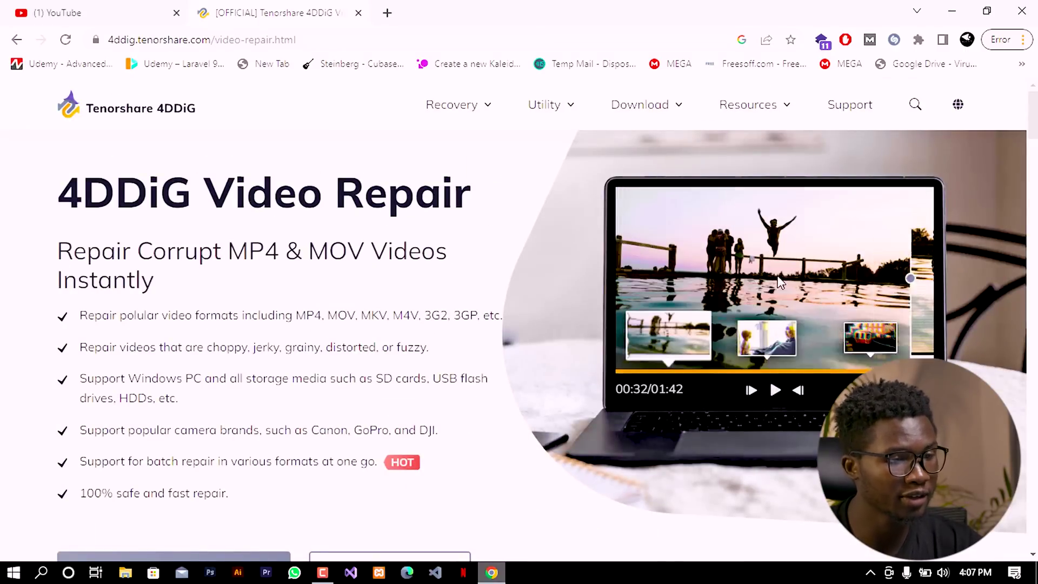
mouse_move(675, 117)
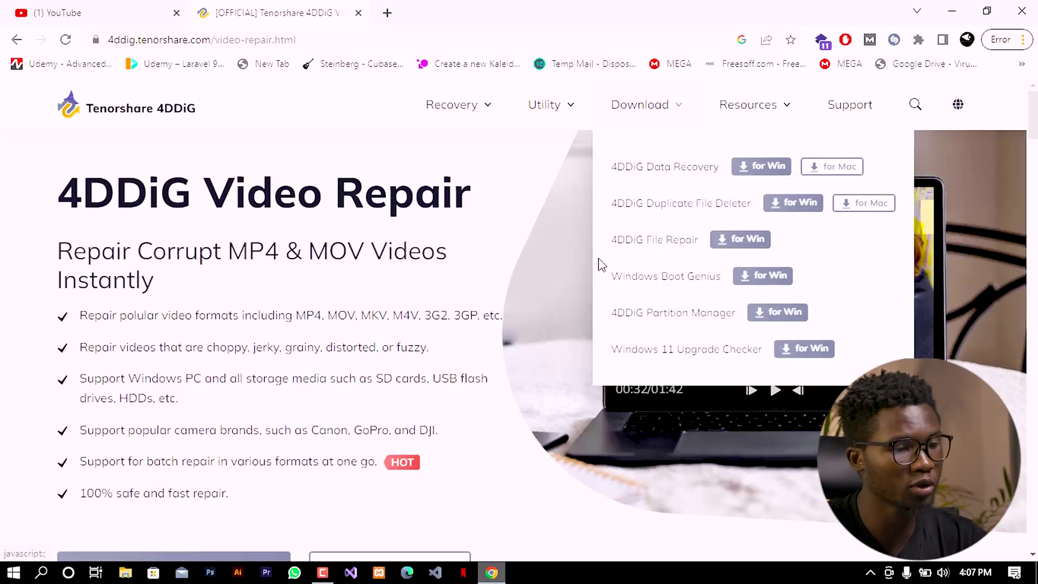
scroll(473, 262, down, 6)
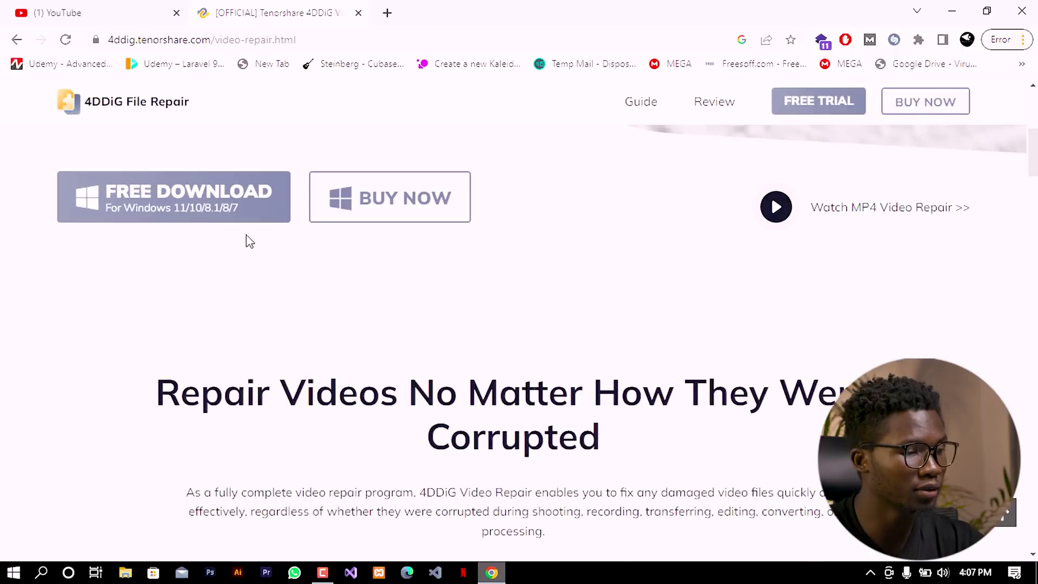
Download 4ddig-file-repair.exe with IDM, run the installer, and minimize Chrome.
click(207, 209)
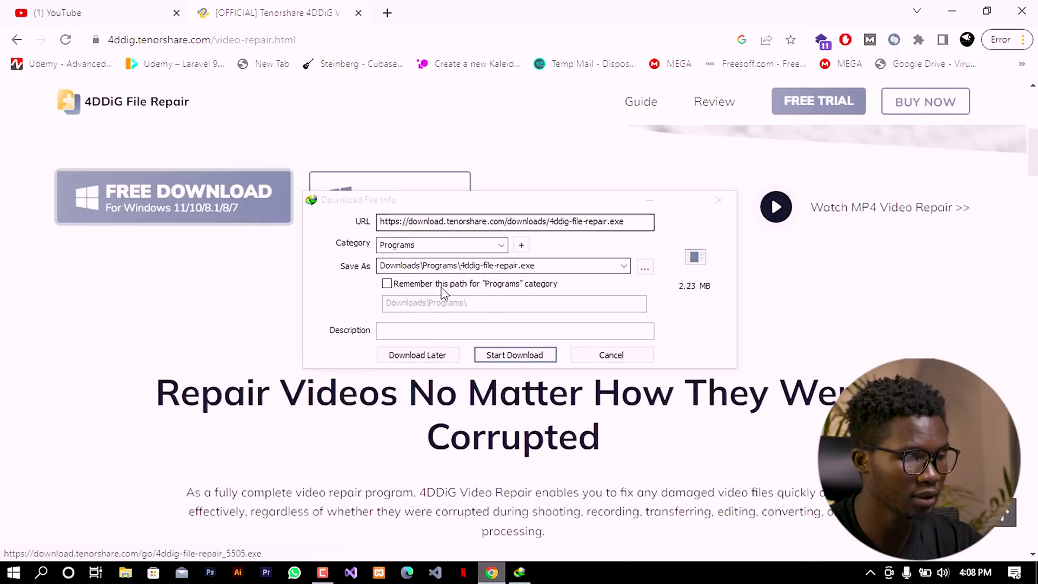
click(529, 355)
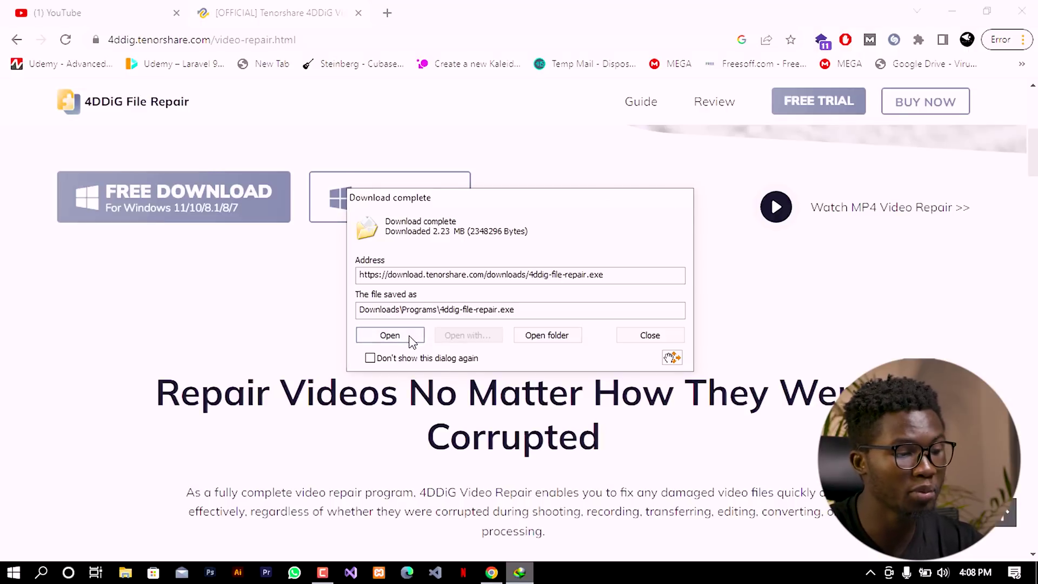
click(412, 339)
click(952, 15)
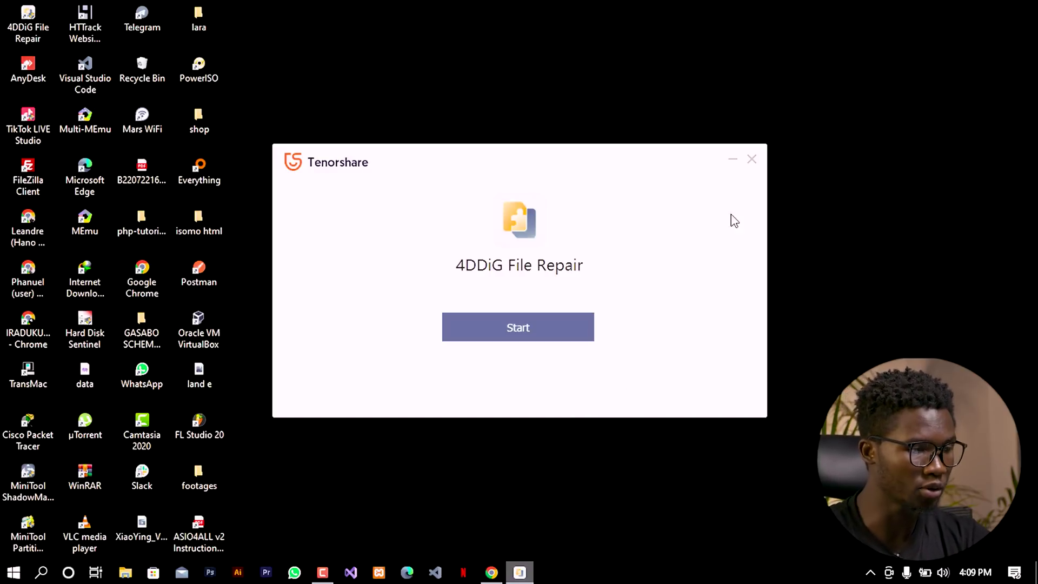
Start the newly installed 4DDiG File Repair from the installer's finish screen.
click(553, 332)
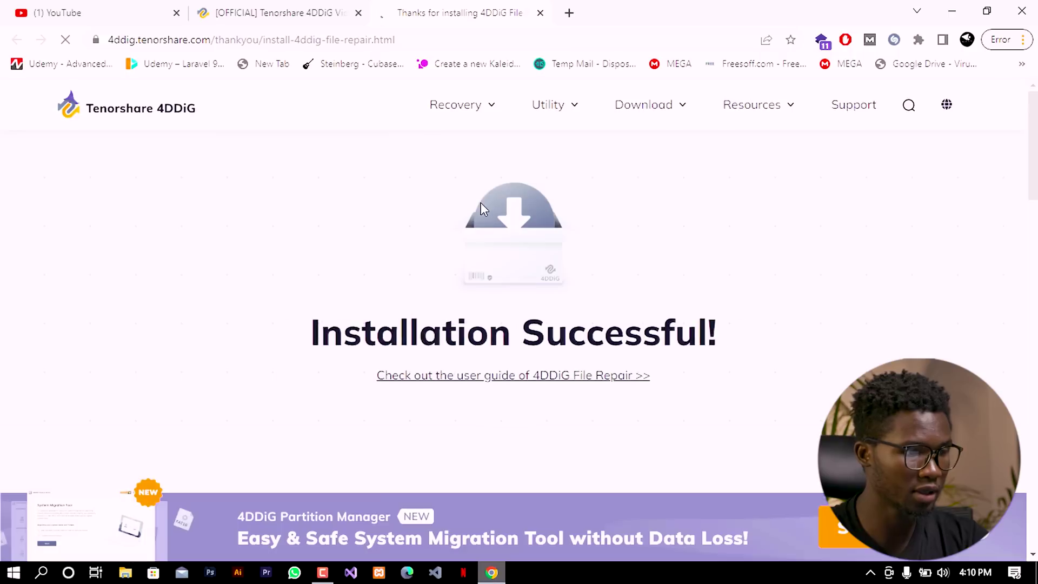
Glance over the Installation Successful page, then minimize Chrome.
scroll(474, 339, down, 5)
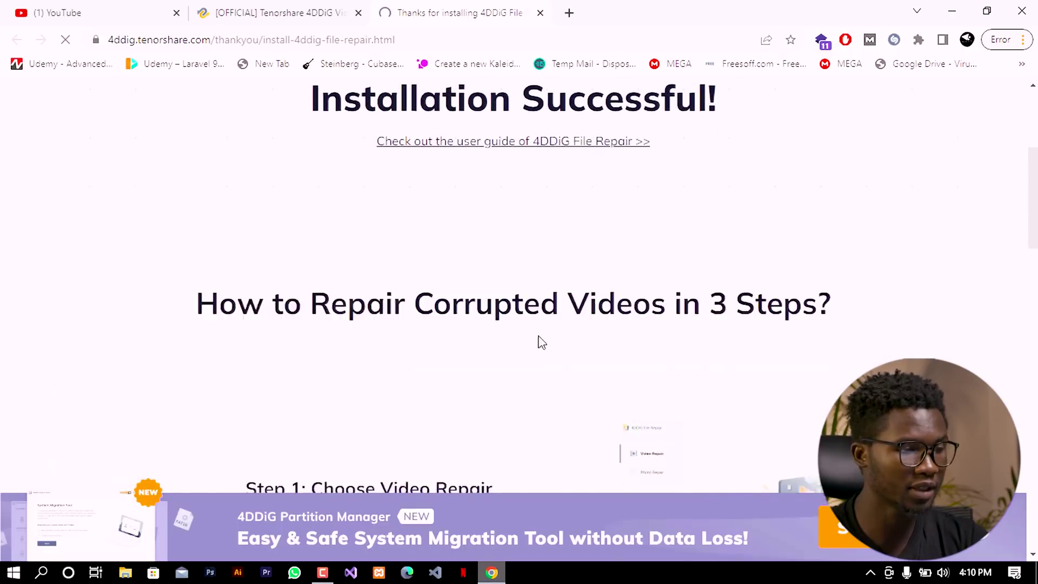
scroll(582, 345, up, 4)
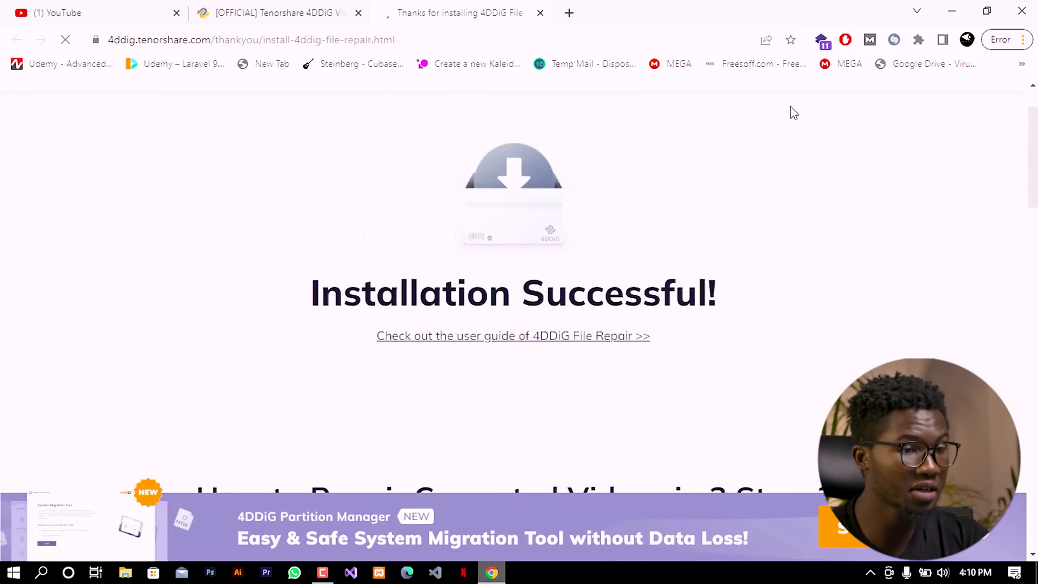
click(952, 11)
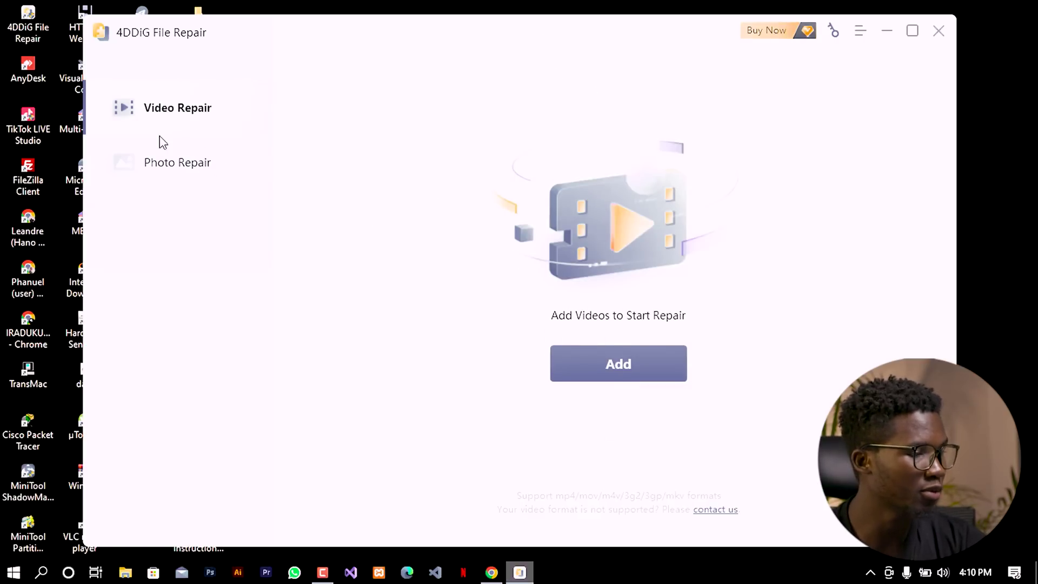
Switch to Photo Repair mode, then back to Video Repair.
click(190, 161)
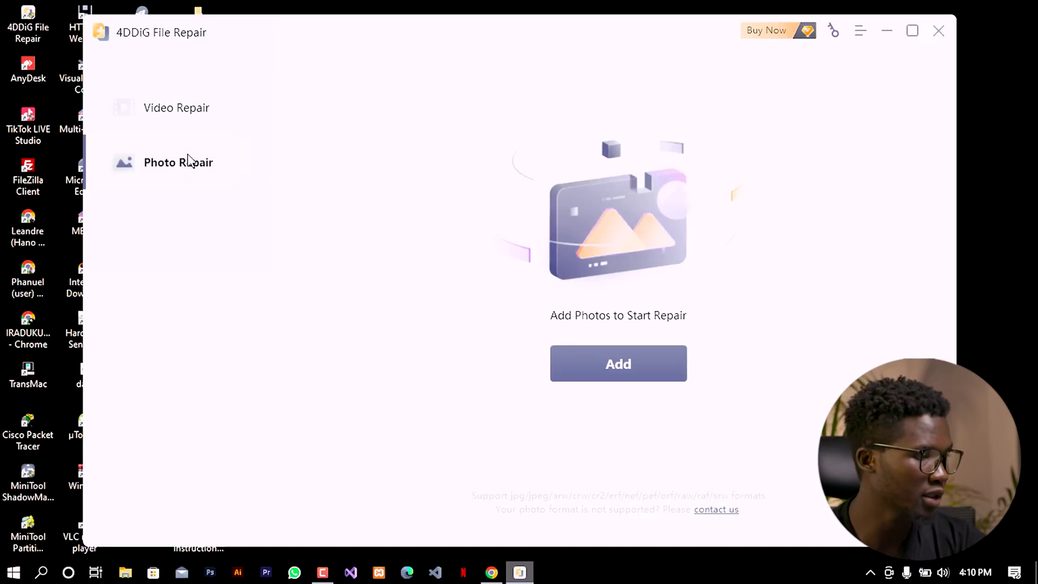
click(192, 129)
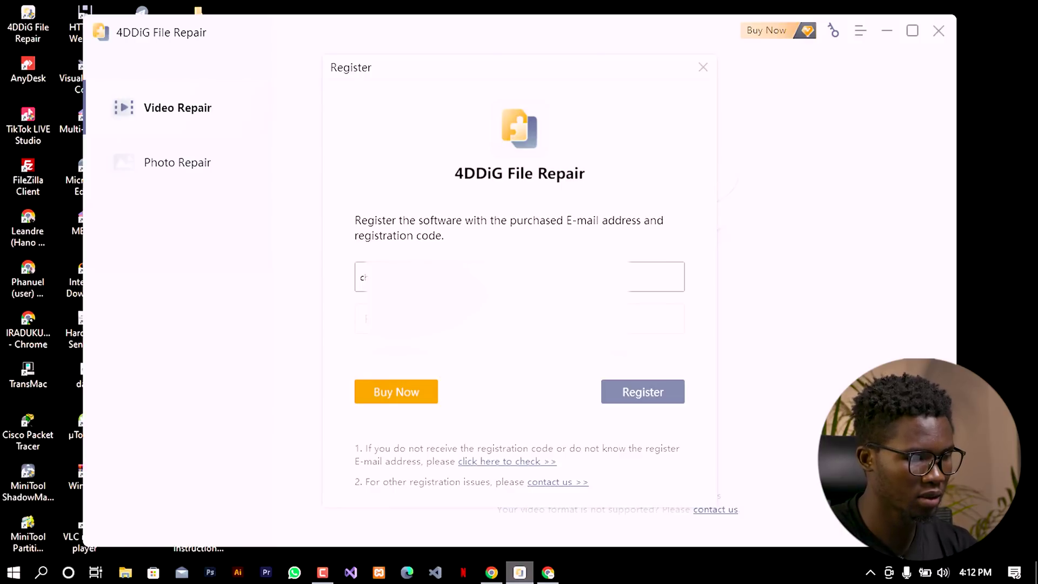
Enter the registration code, submit the registration, and minimize Chrome to view the confirmation.
click(378, 319)
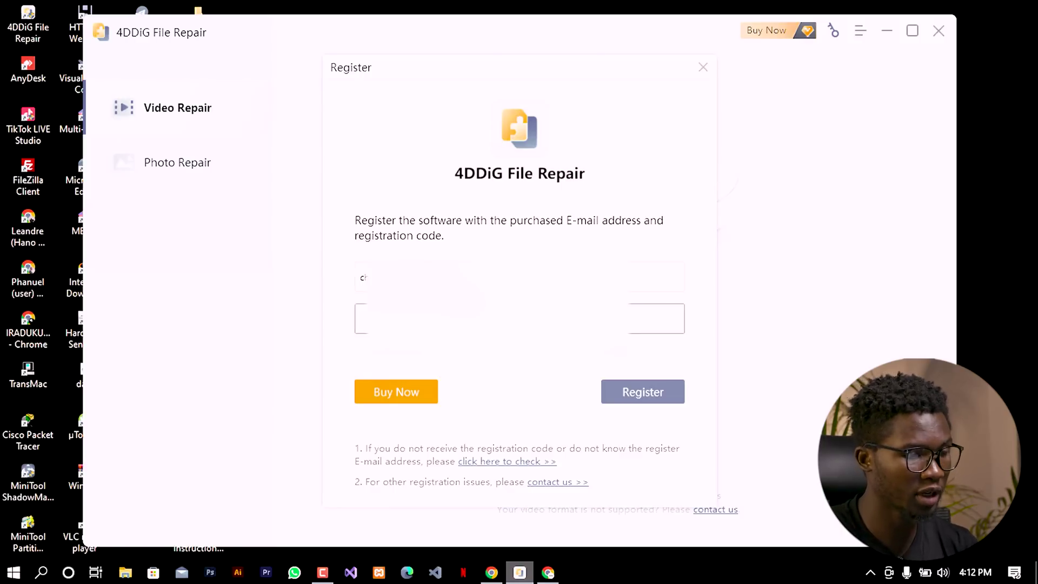
click(642, 391)
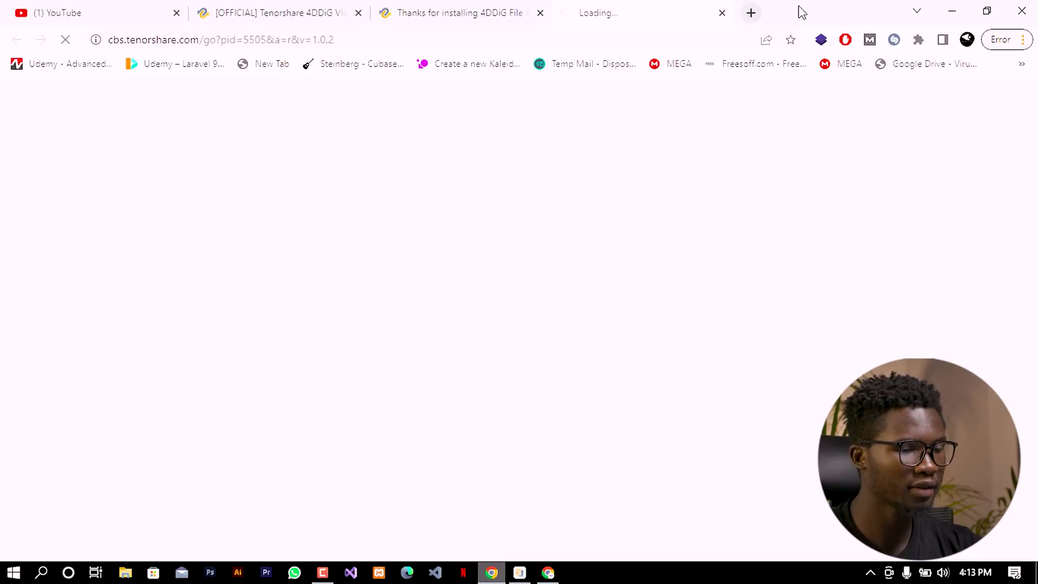
click(952, 11)
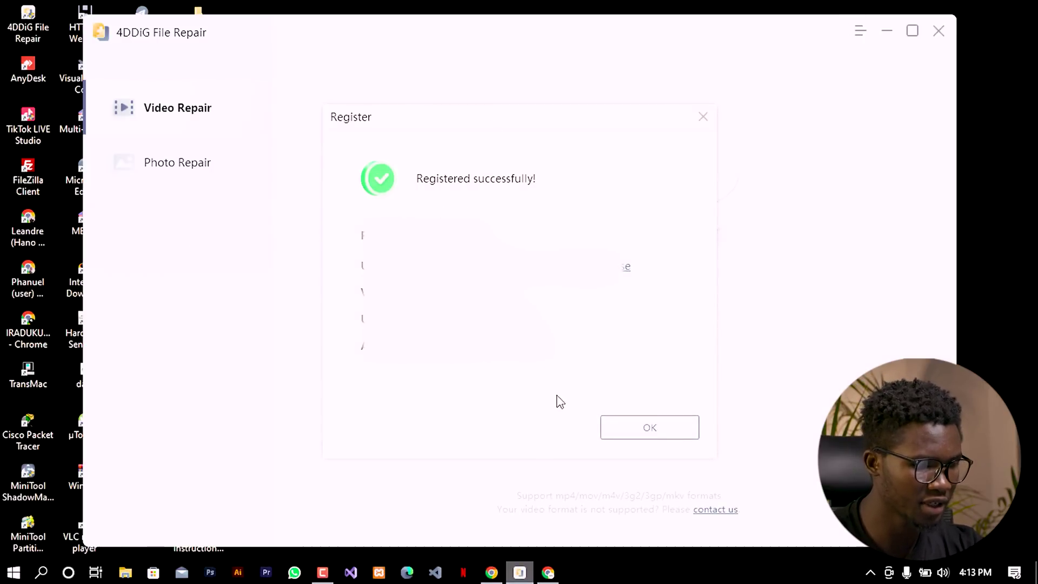
Dismiss the registration success message, move the 4DDiG window aside, and minimize it.
click(669, 430)
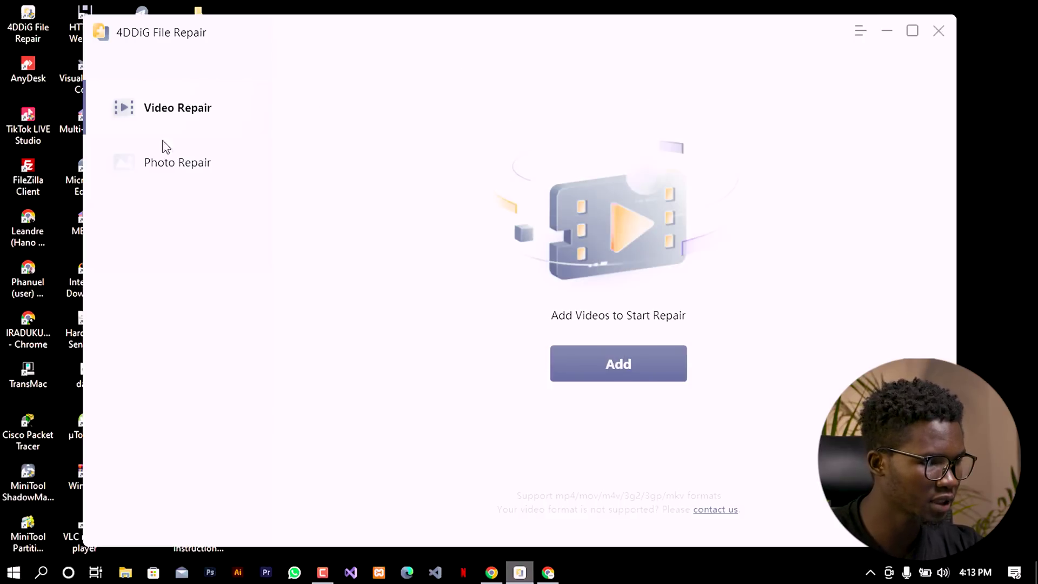
drag(638, 55, 579, 52)
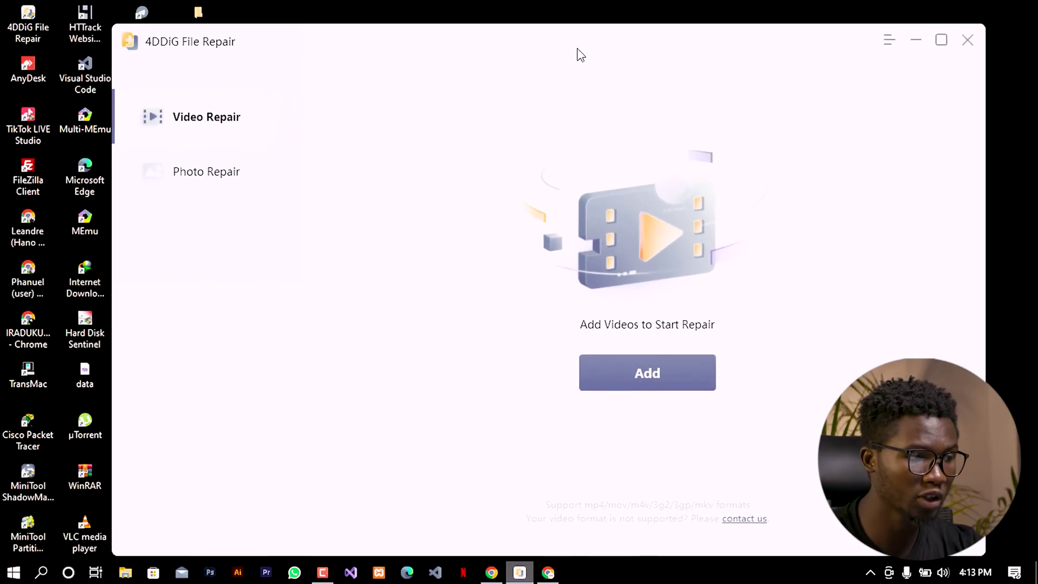
click(915, 40)
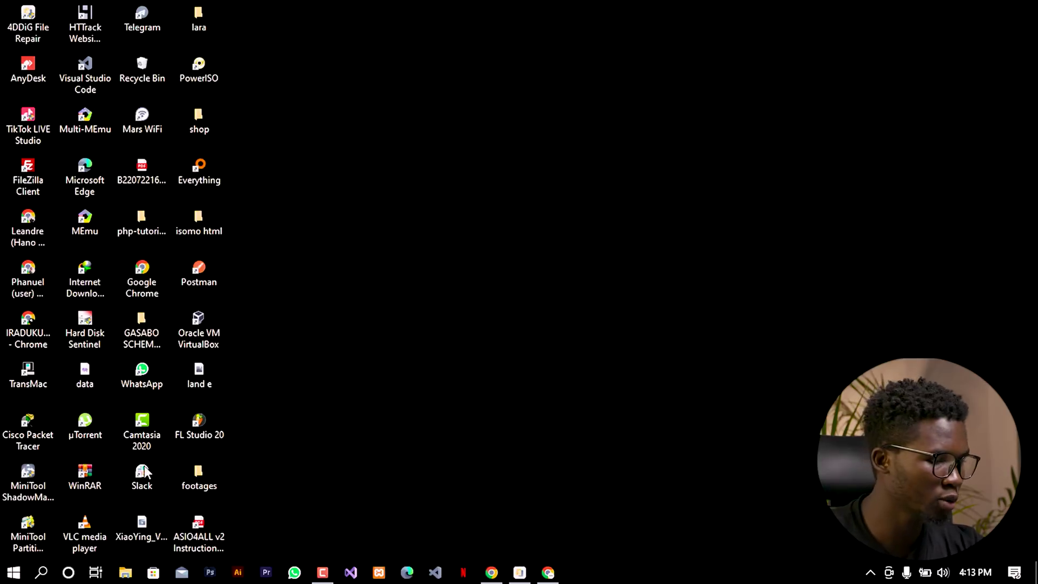
Open the footages folder and try playing the corrupted C0121 video in VLC media player.
double_click(197, 476)
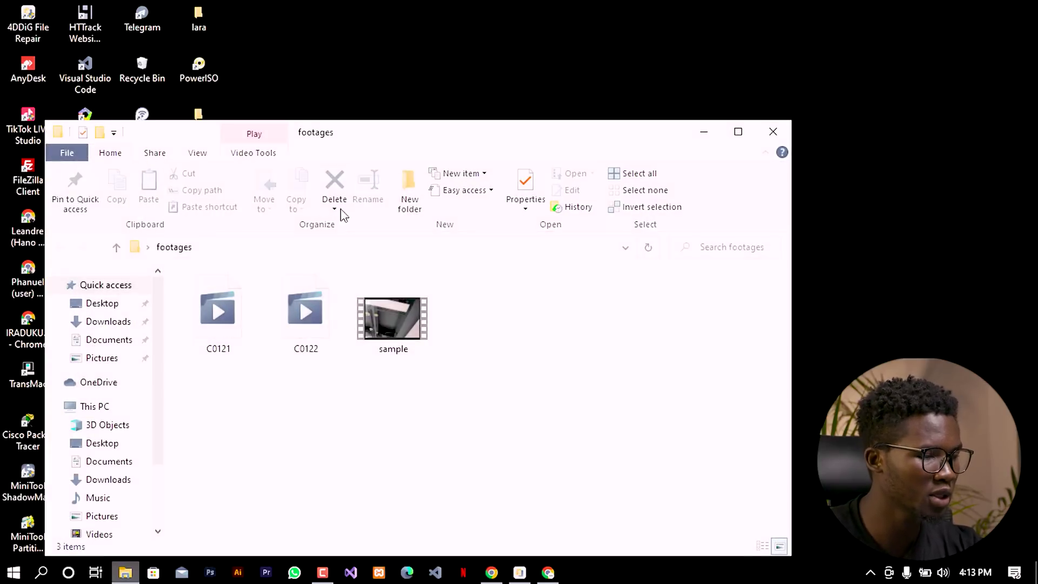
double_click(226, 282)
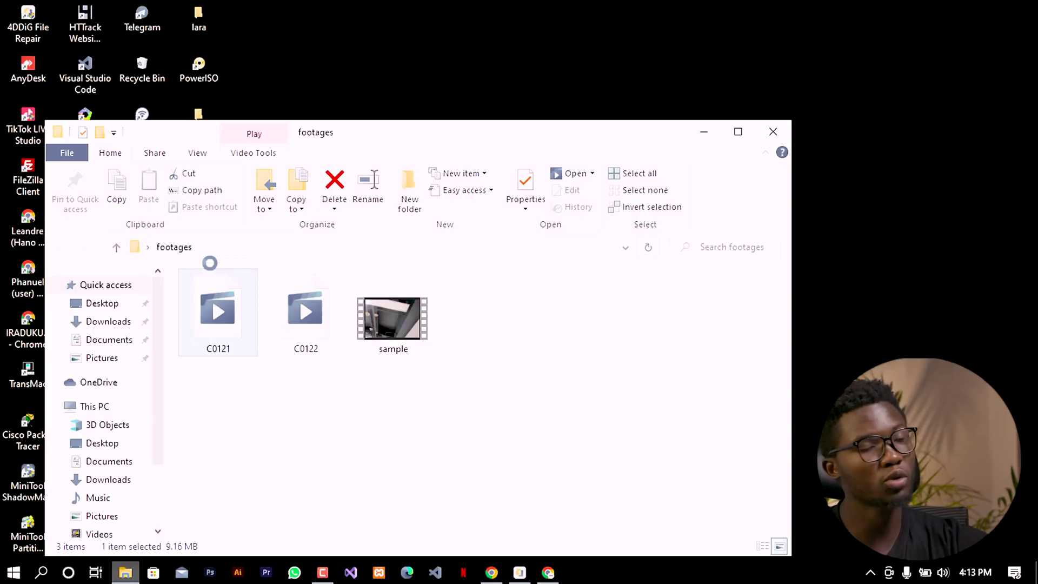
right_click(249, 285)
mouse_move(336, 289)
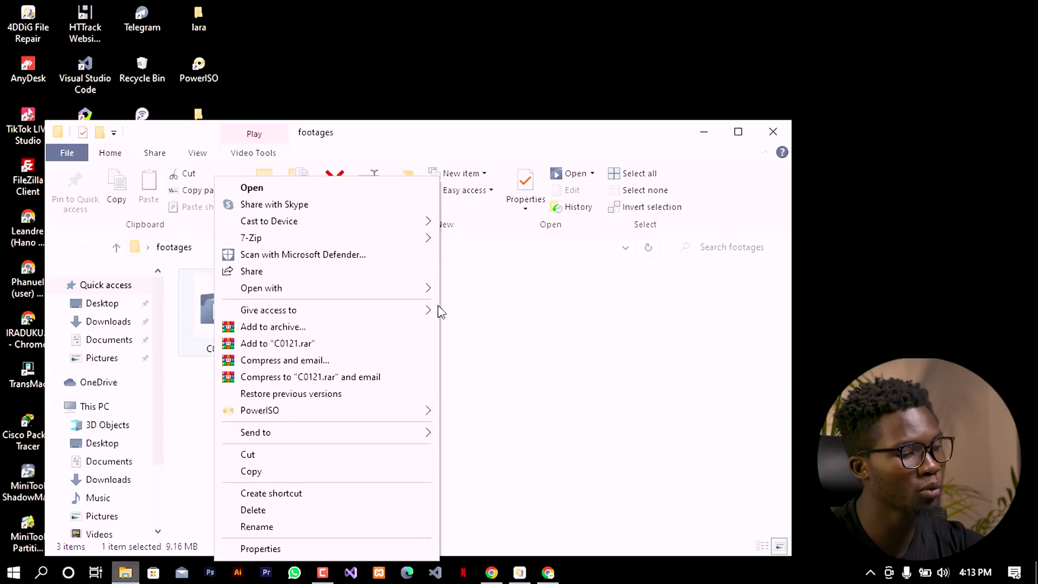
mouse_move(422, 290)
click(478, 323)
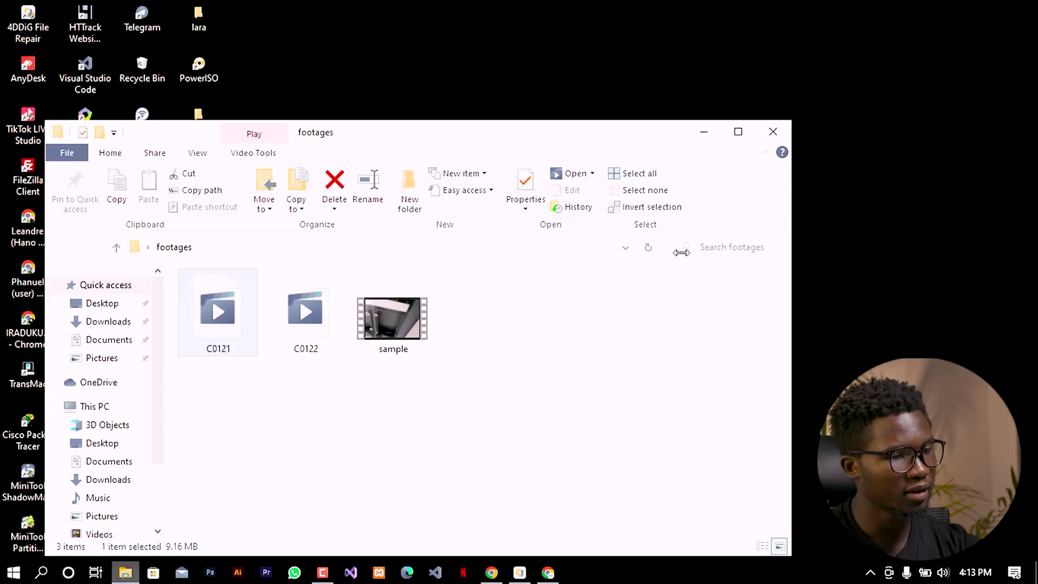
Move the footages window up and right and bring 4DDiG File Repair back.
drag(557, 124, 556, 126)
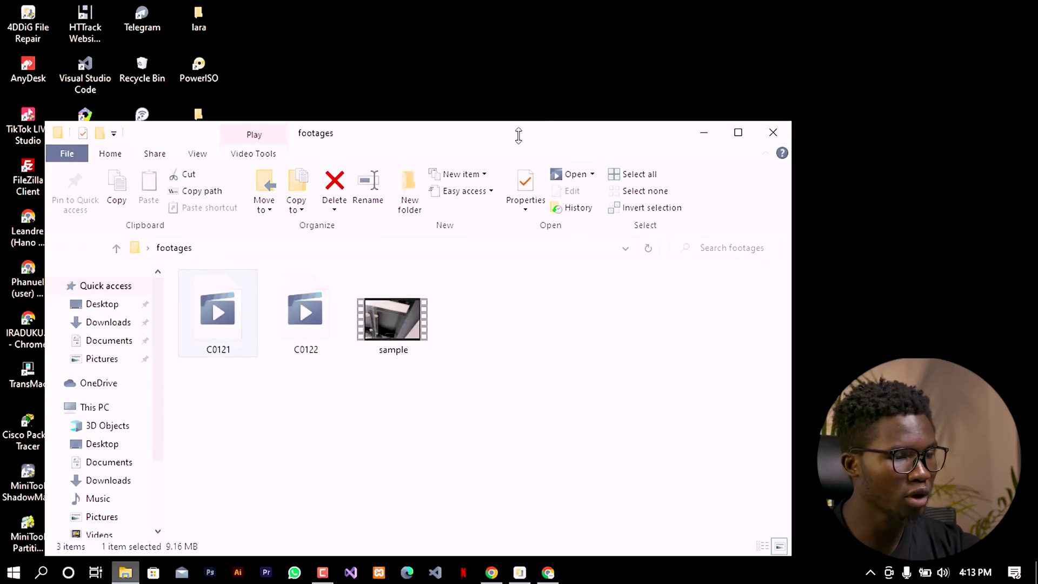
drag(478, 132, 622, 76)
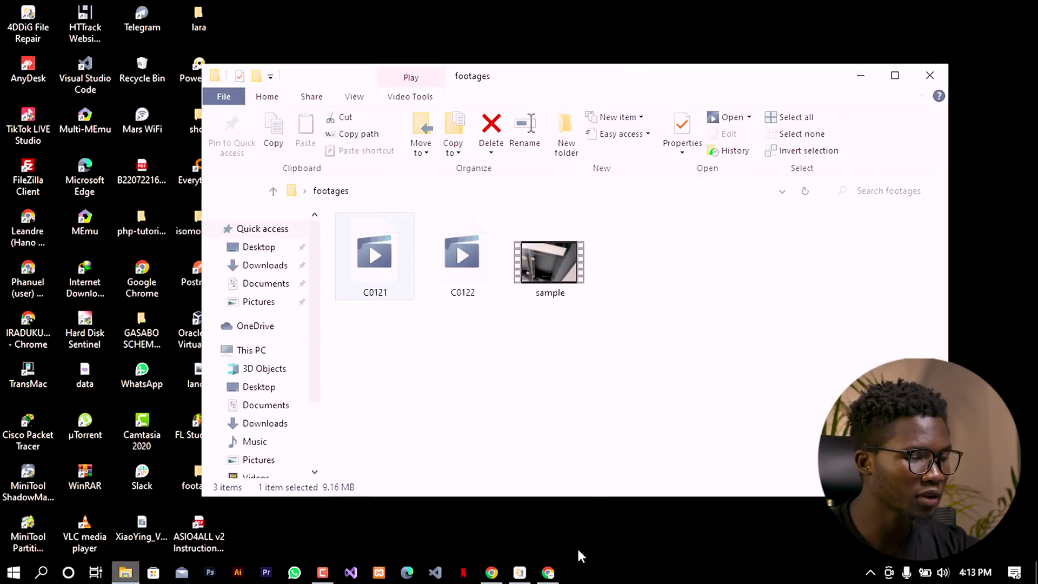
click(520, 572)
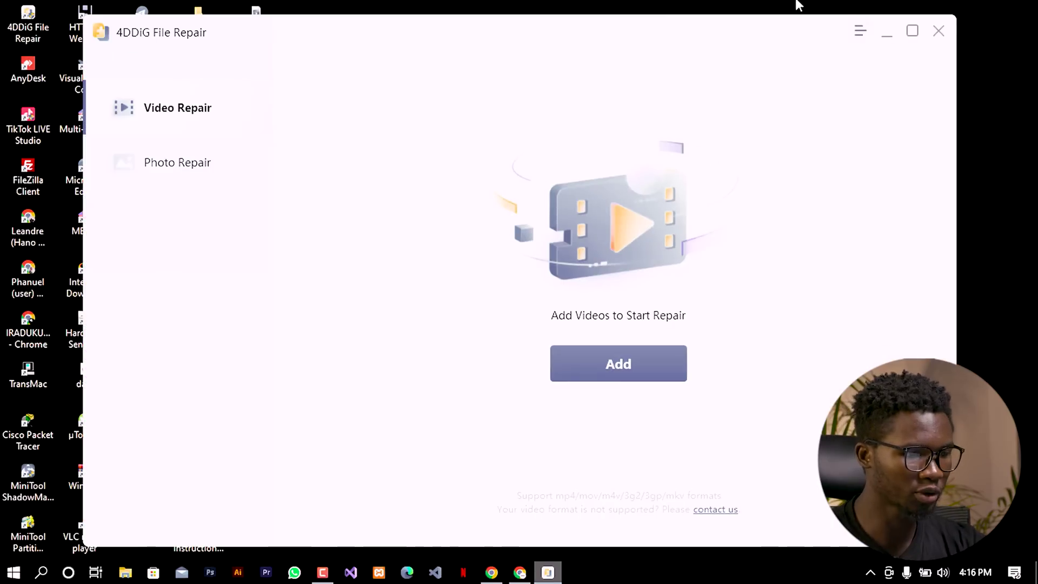
Add C0121.mp4, repair it, and view the 1920x1080 six-second repaired result.
click(610, 376)
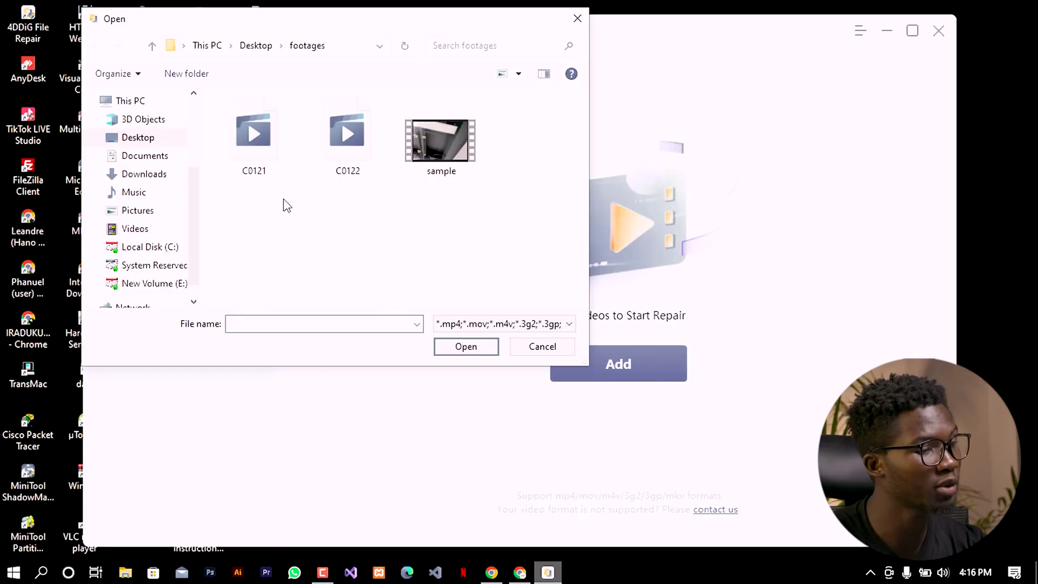
double_click(264, 157)
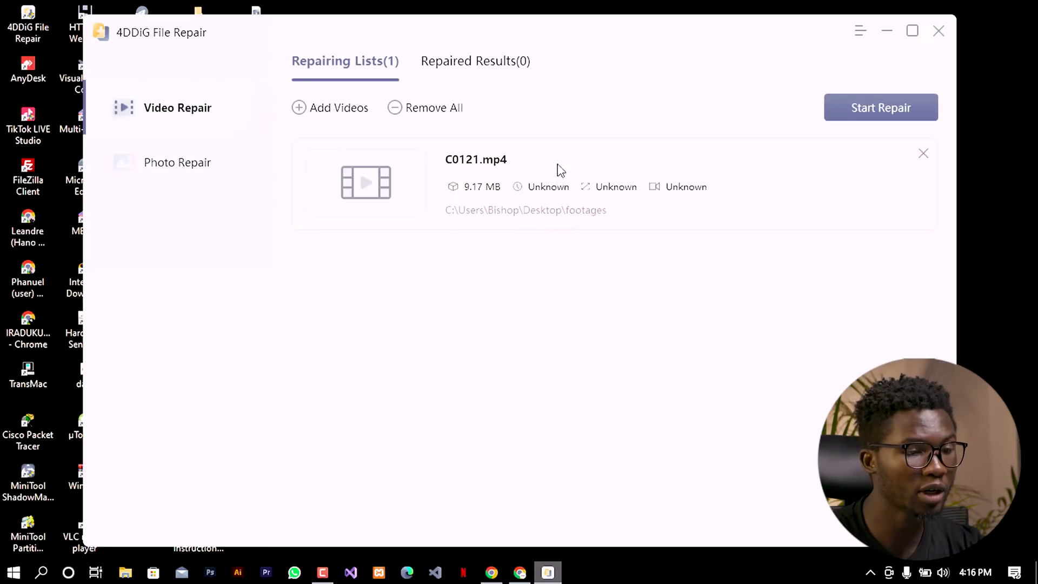
click(853, 117)
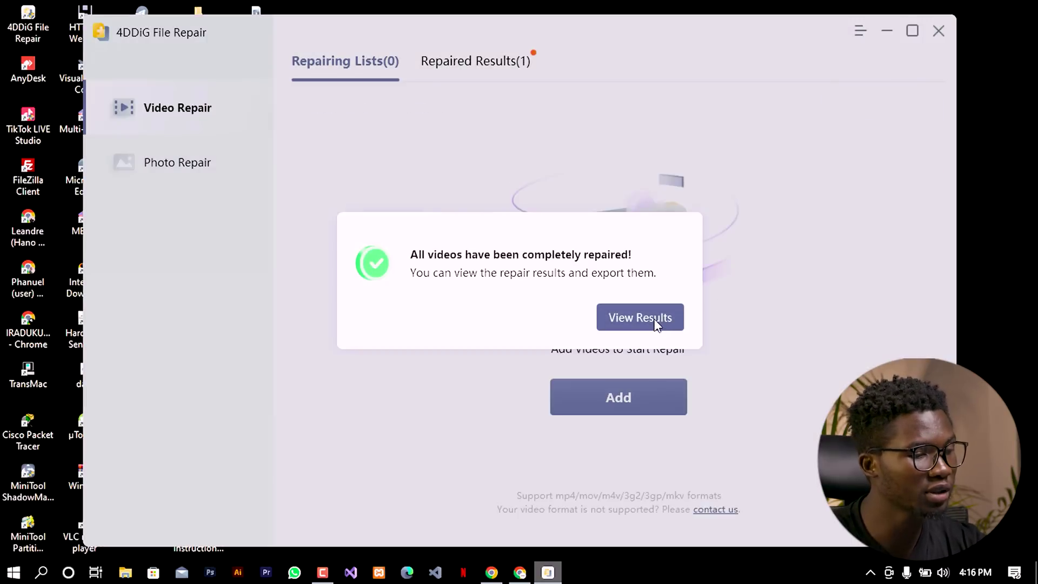
click(656, 324)
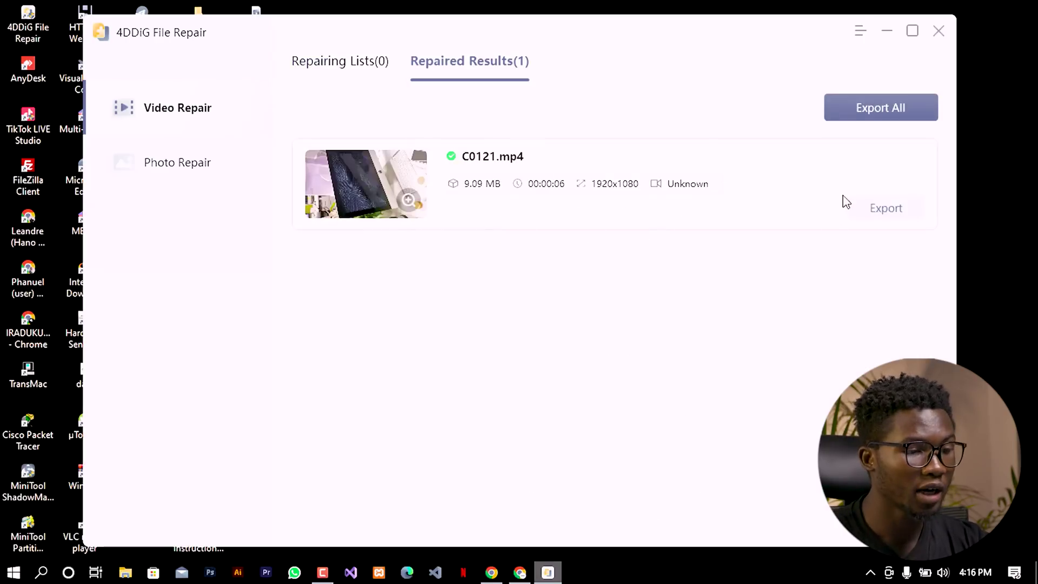
Export the repaired C0121.mp4 to the Desktop as C0121_repaired, verify it there, and return to the repair list.
click(871, 207)
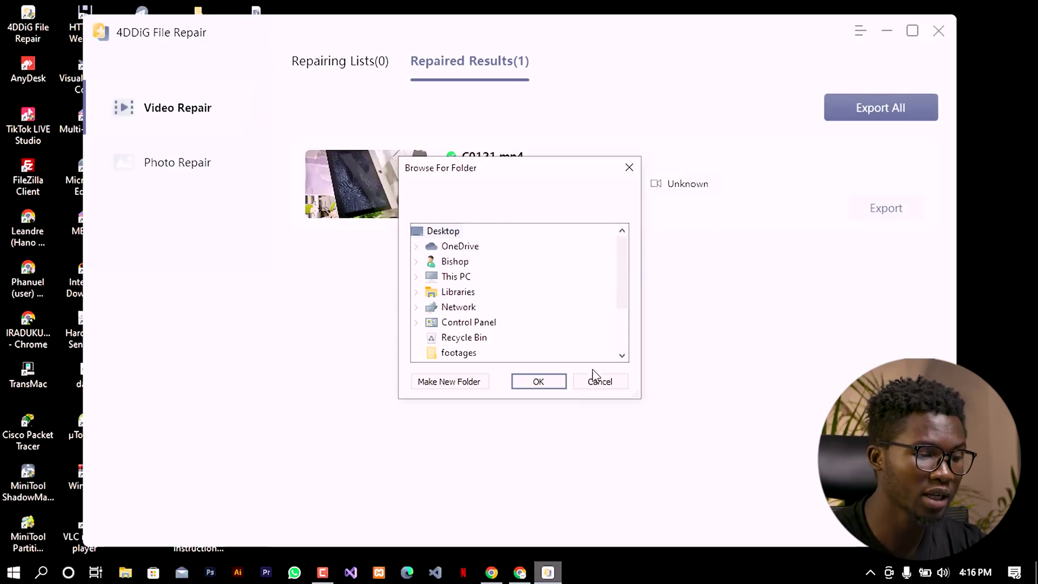
click(539, 381)
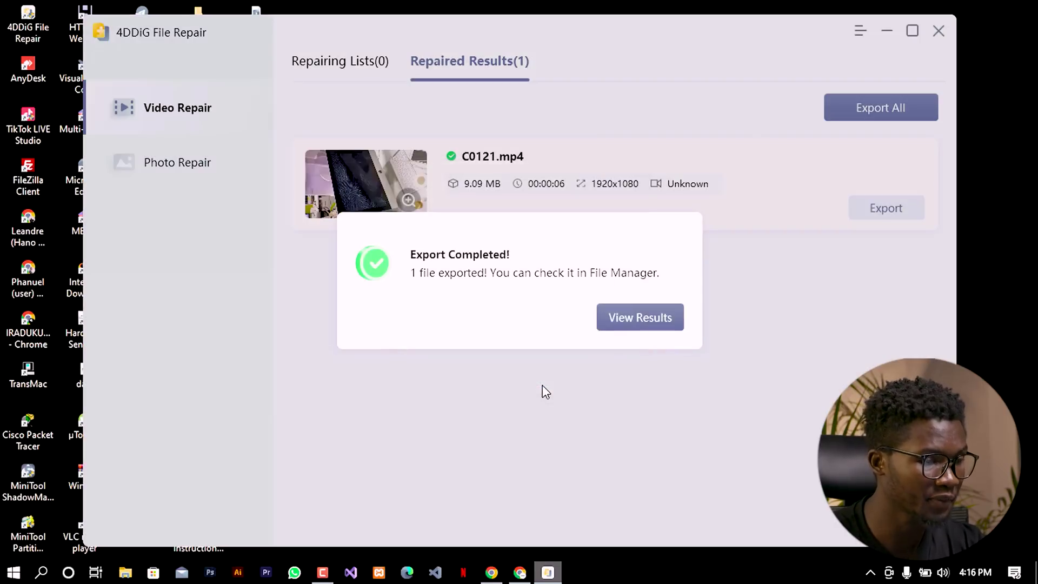
click(646, 319)
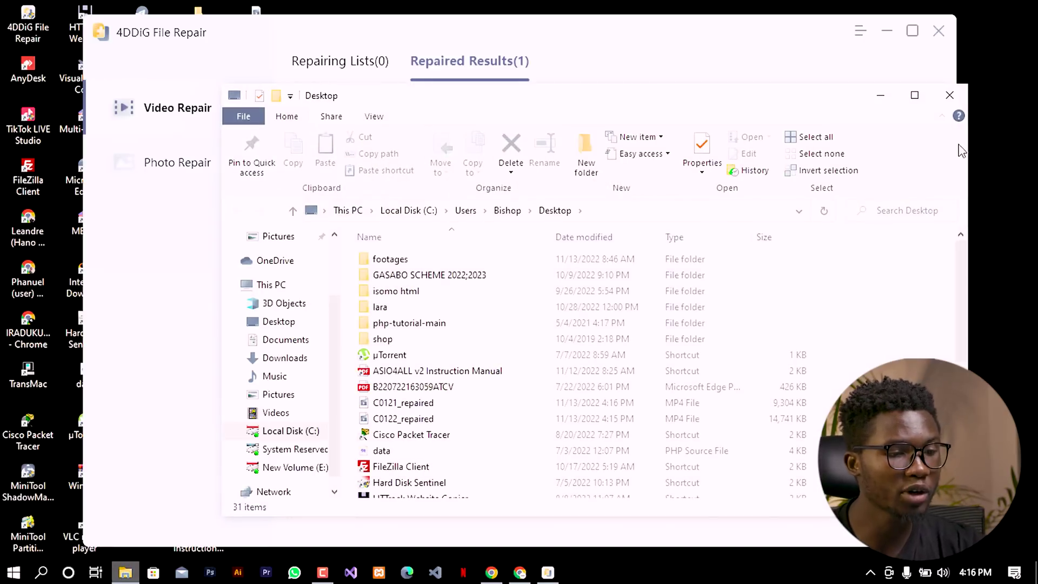
click(949, 99)
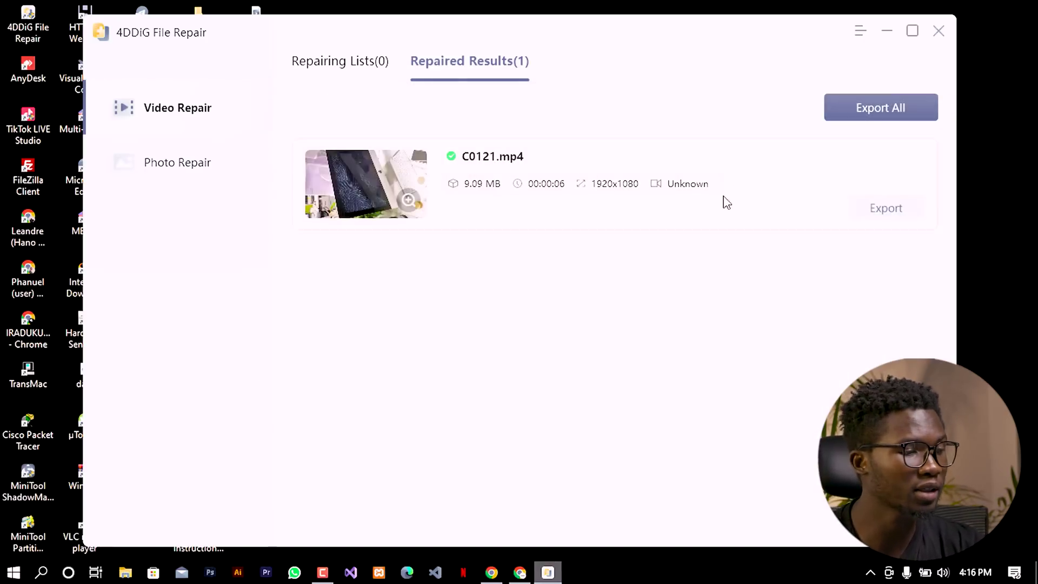
click(332, 77)
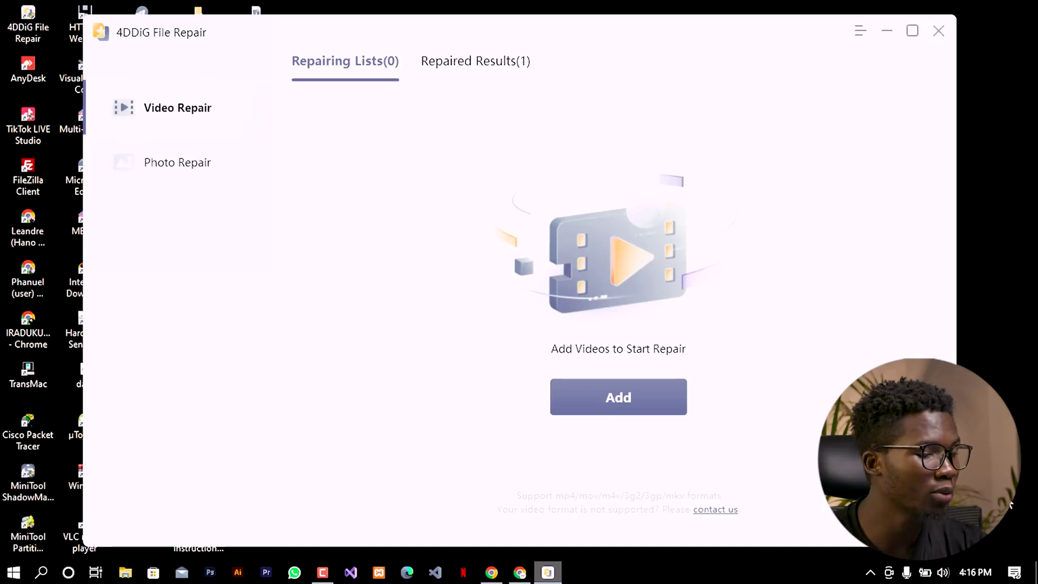
Add C0122.MP4 to the repair list, run a standard repair, and bring up Advanced Repair when it fails.
click(664, 413)
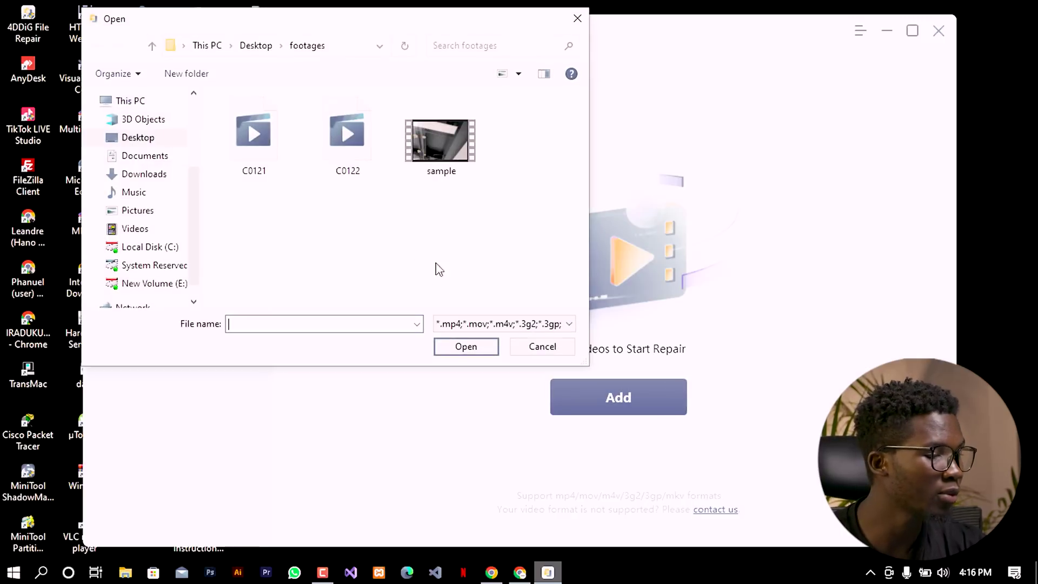
double_click(368, 169)
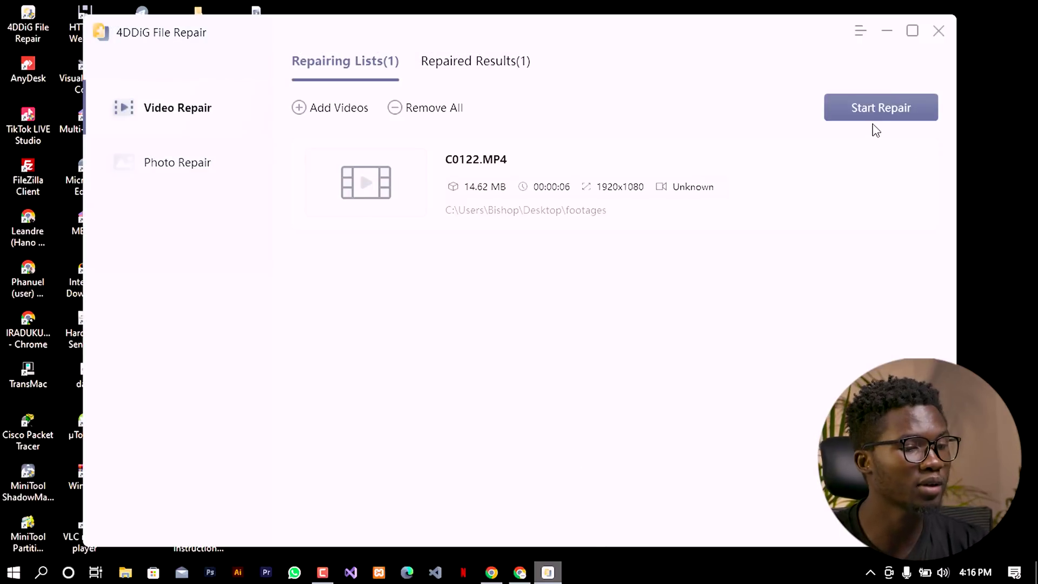
click(873, 109)
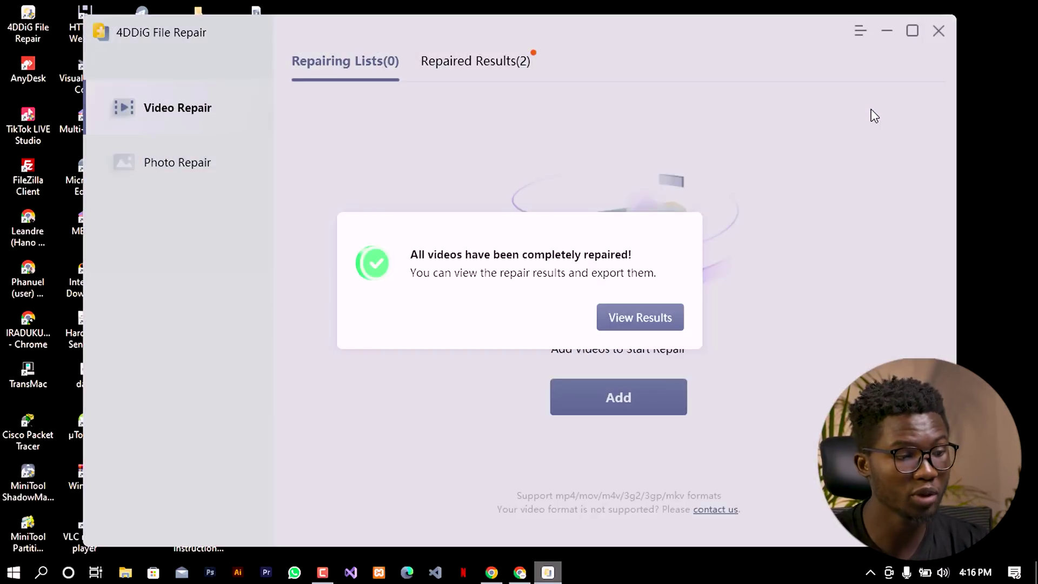
click(665, 332)
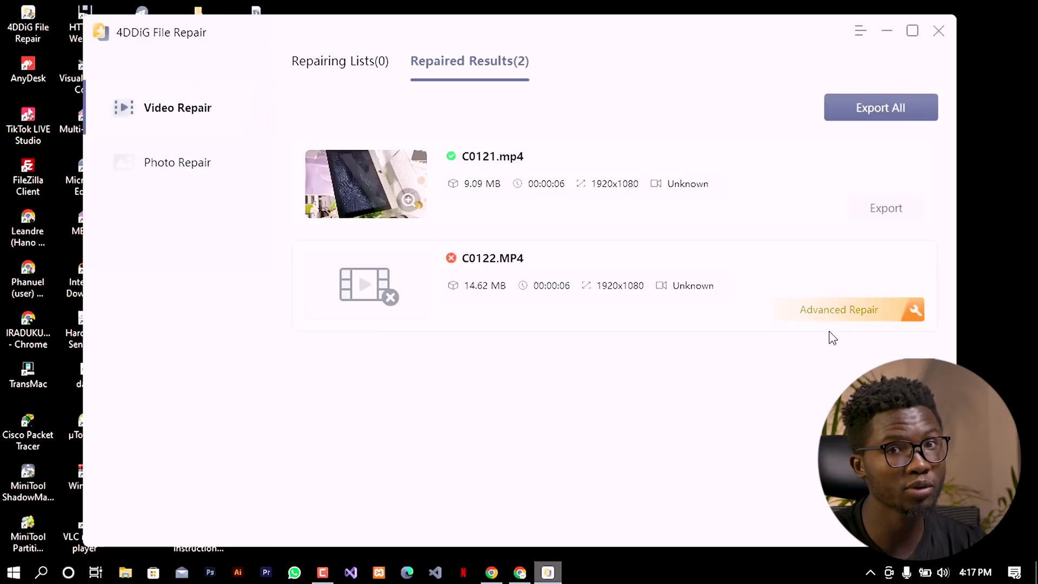
click(867, 316)
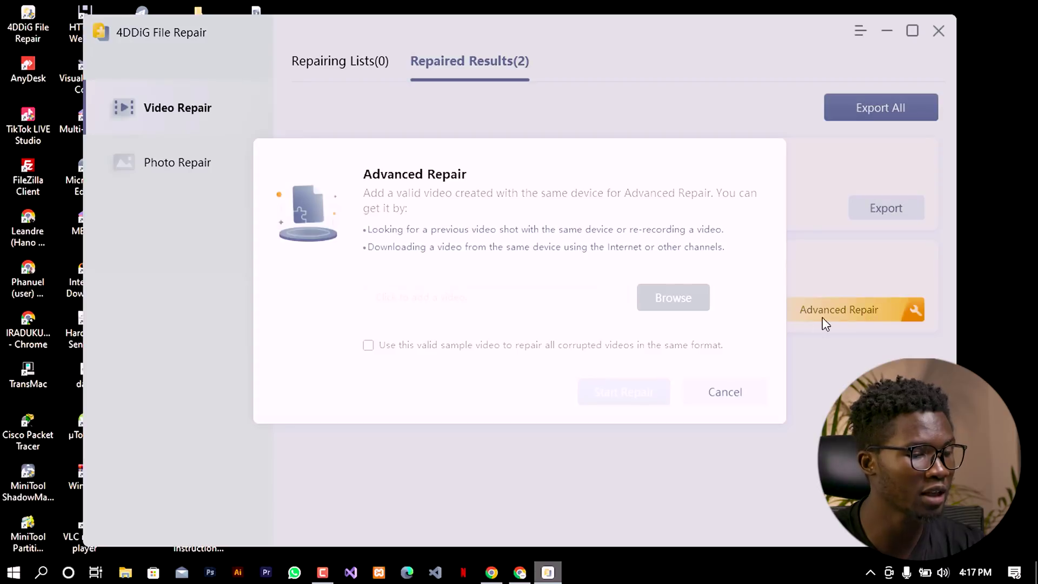
Fix C0122.MP4 with Advanced Repair, using sample.MP4 from the footages folder as the reference video.
click(684, 308)
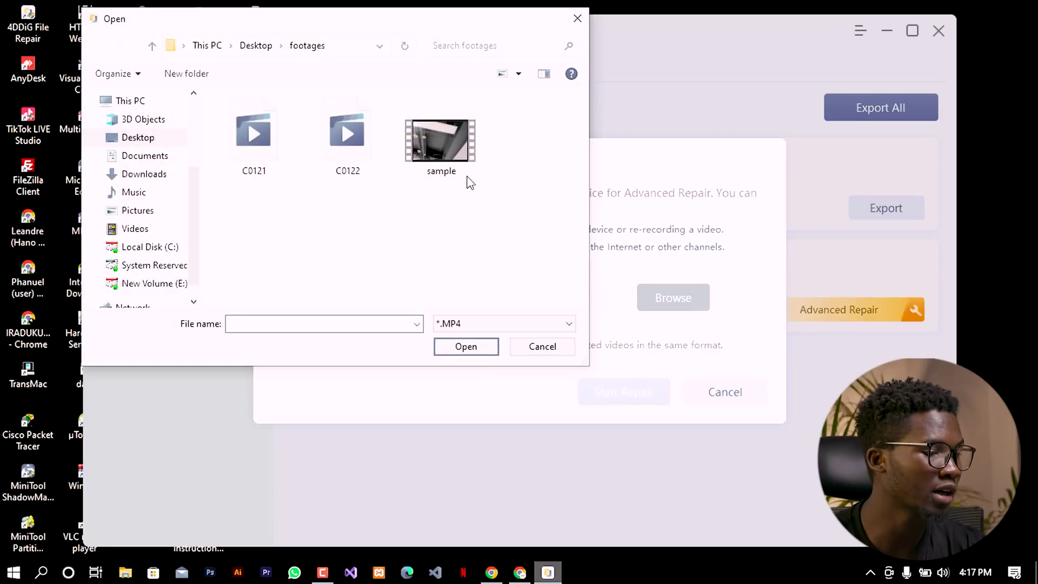
double_click(449, 165)
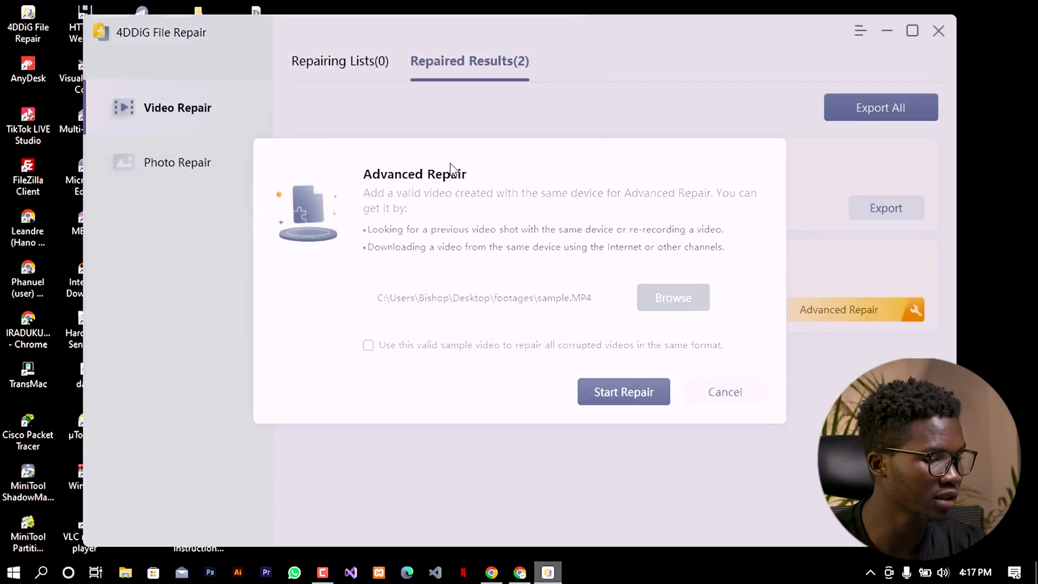
click(614, 387)
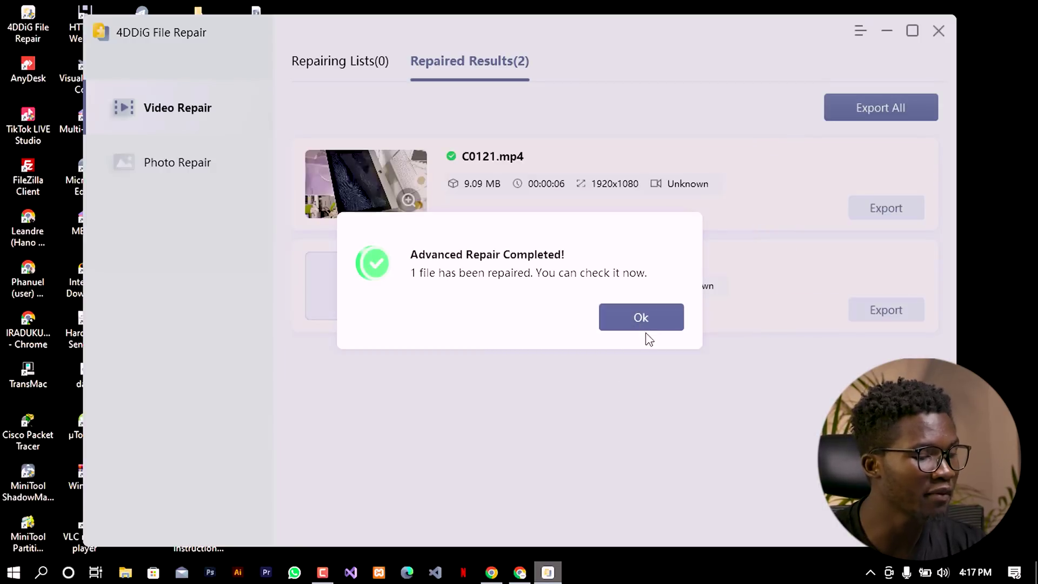
click(650, 314)
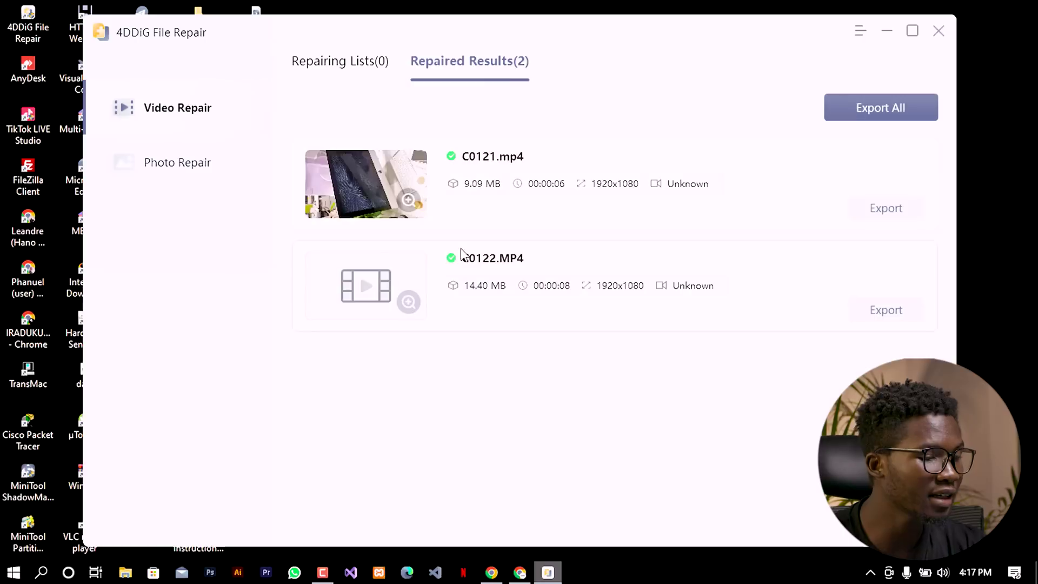